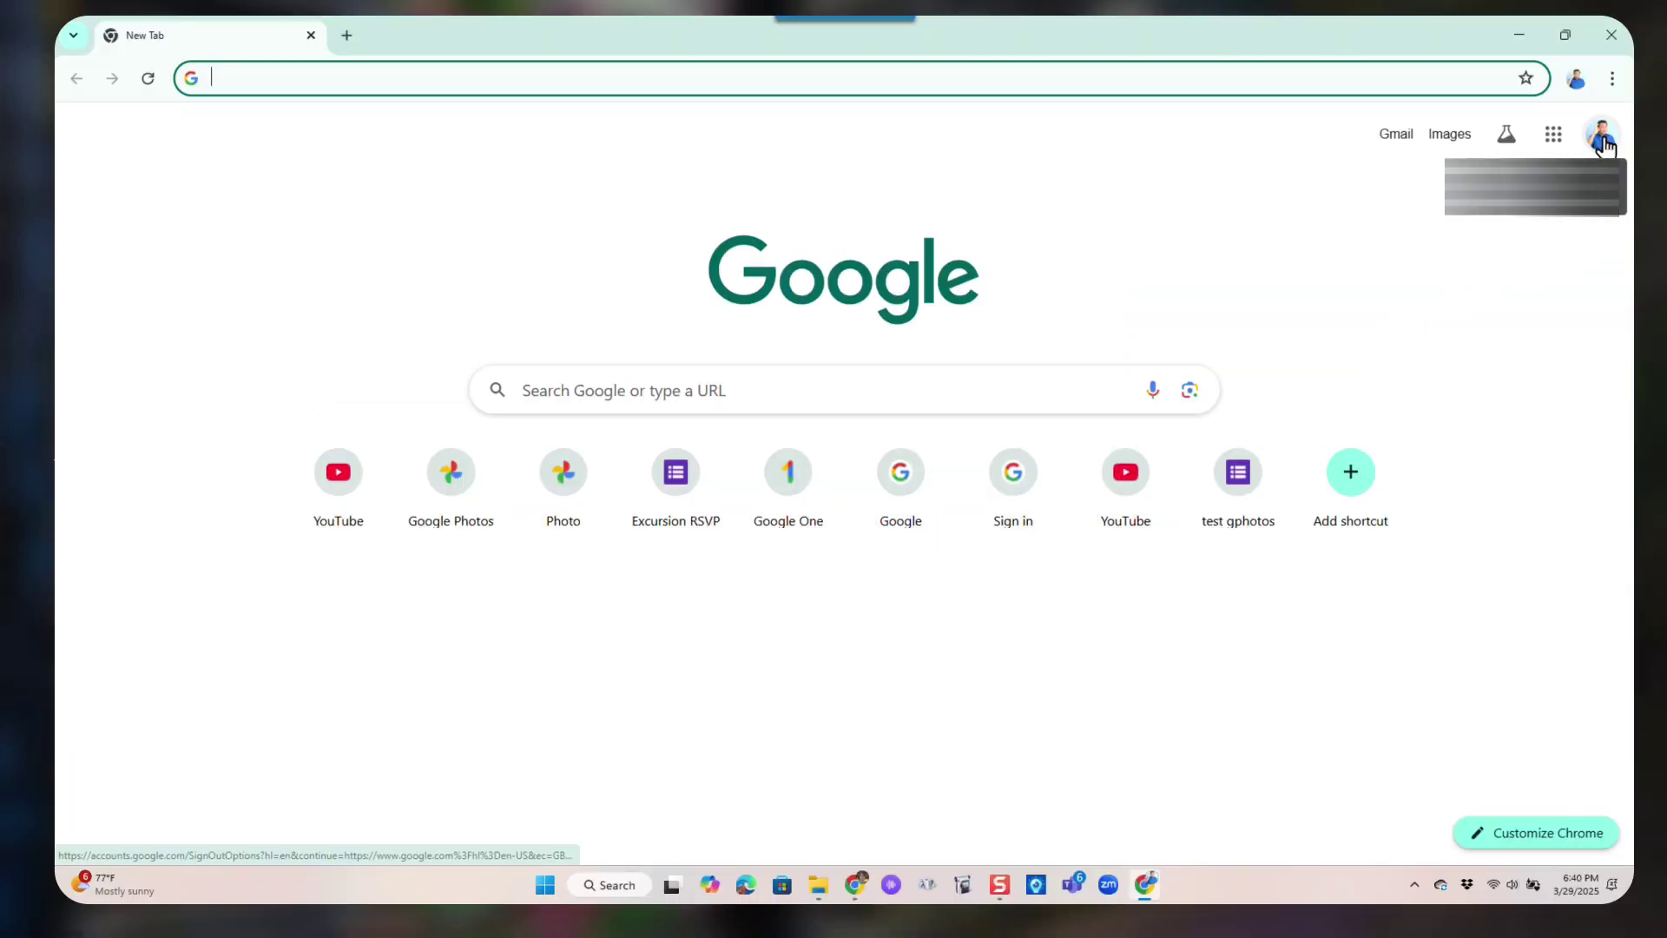
Step: Open Google Photos from the Google apps grid and jump the timeline to June 2019
click(1553, 134)
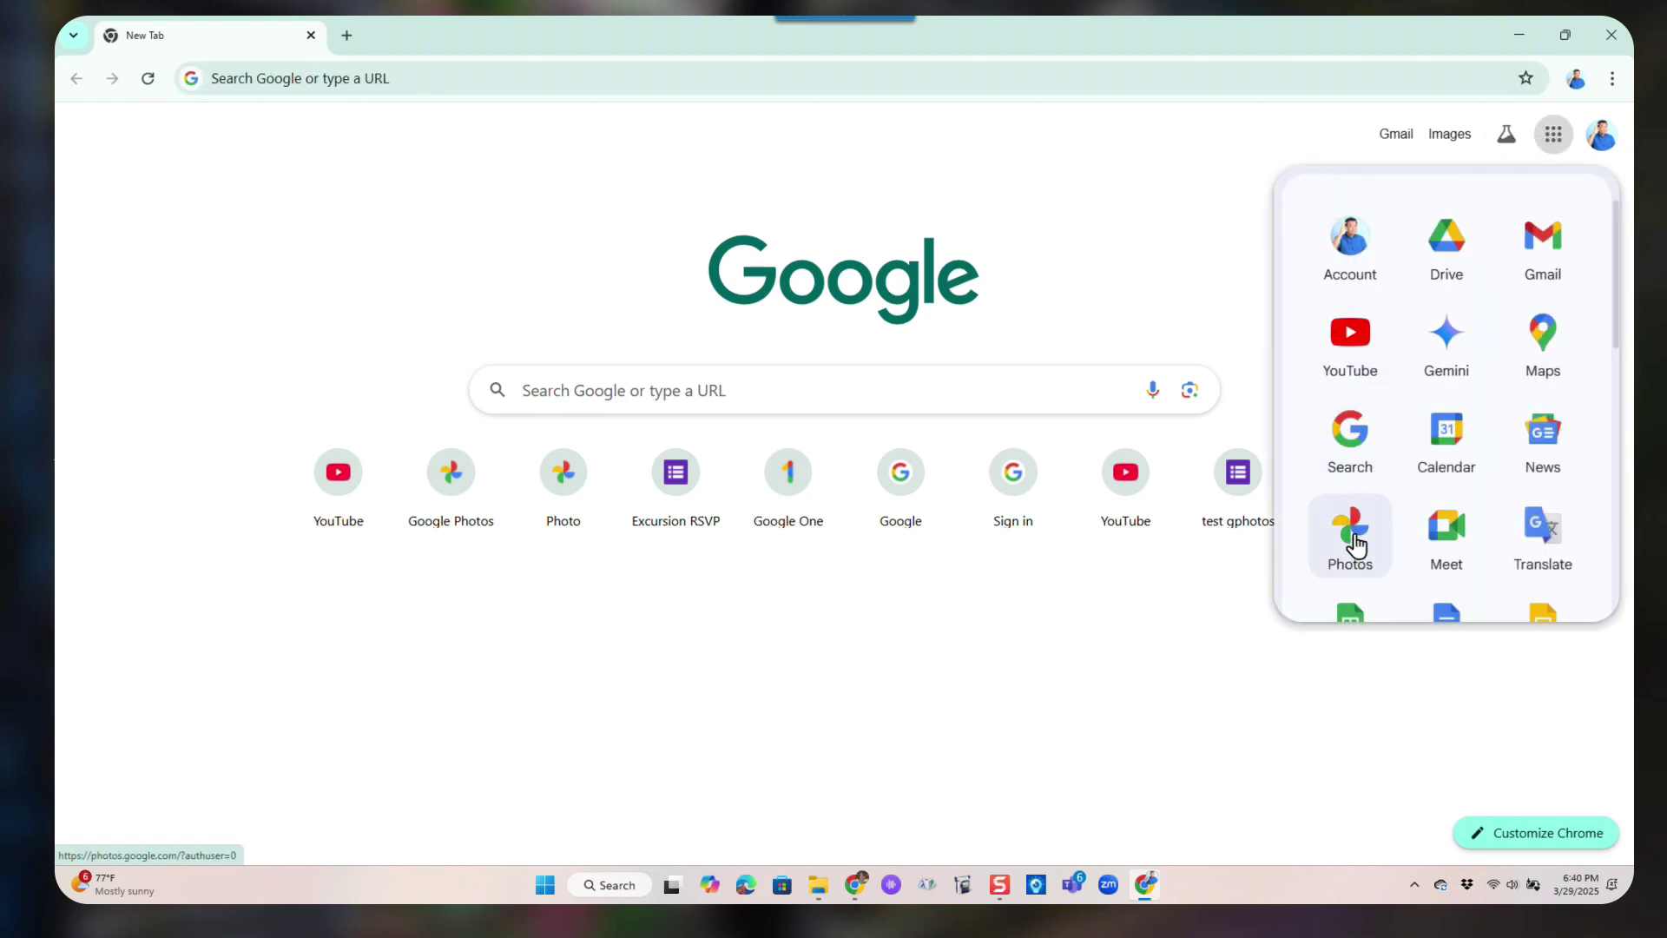
click(1348, 530)
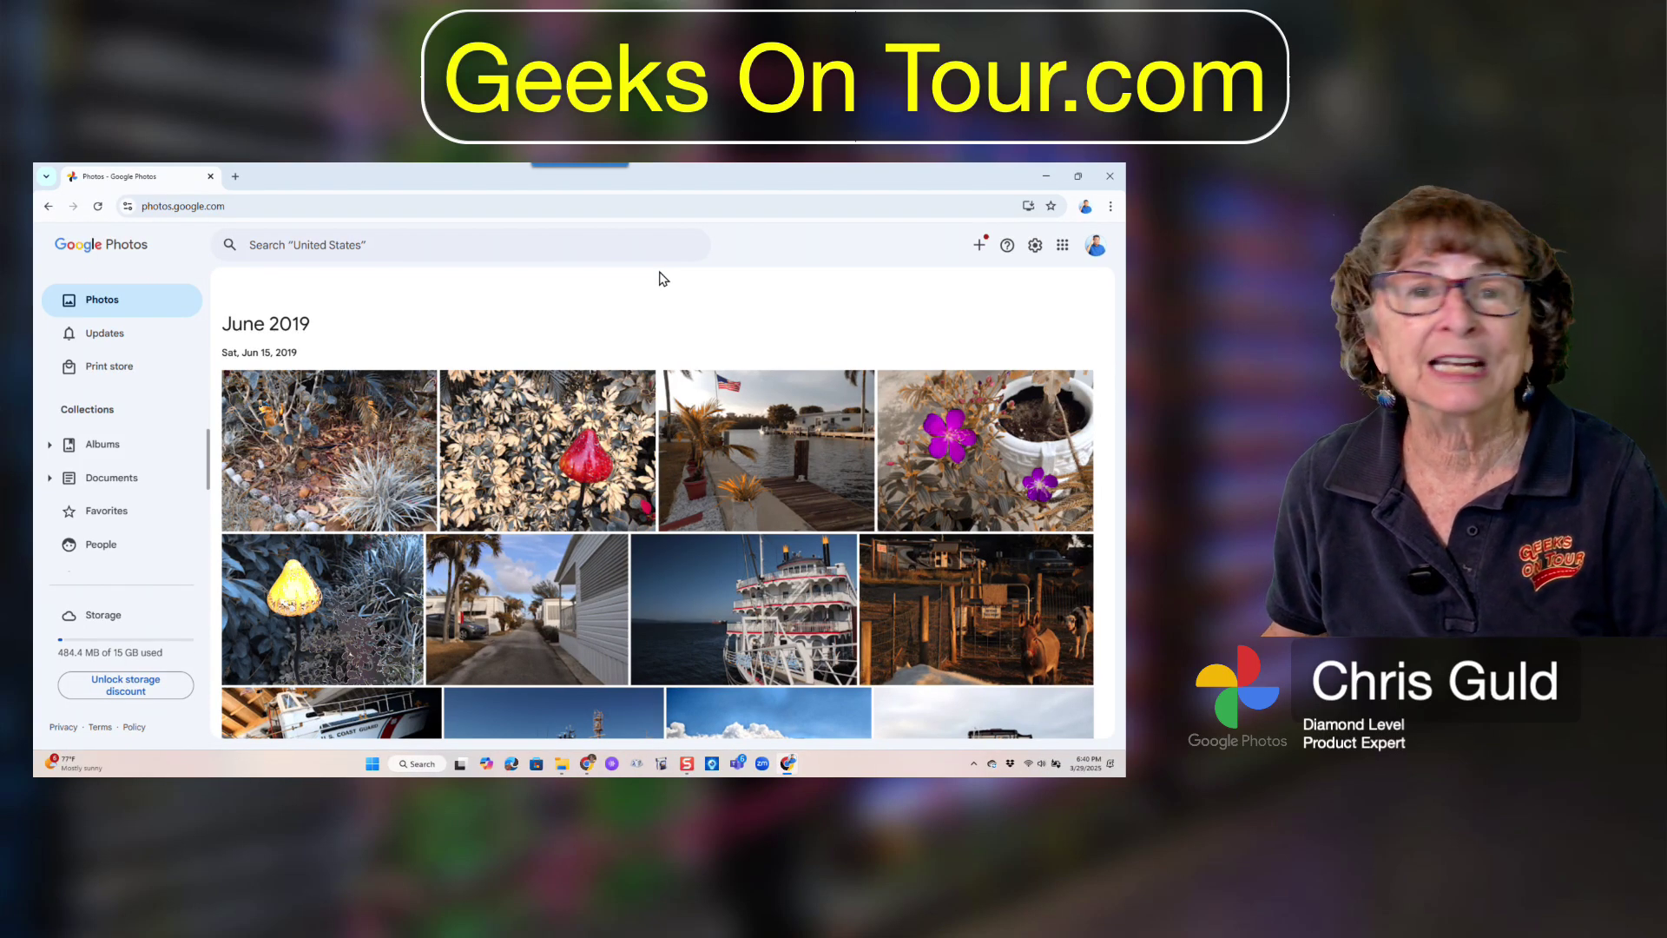
scroll(547, 482, down, 15)
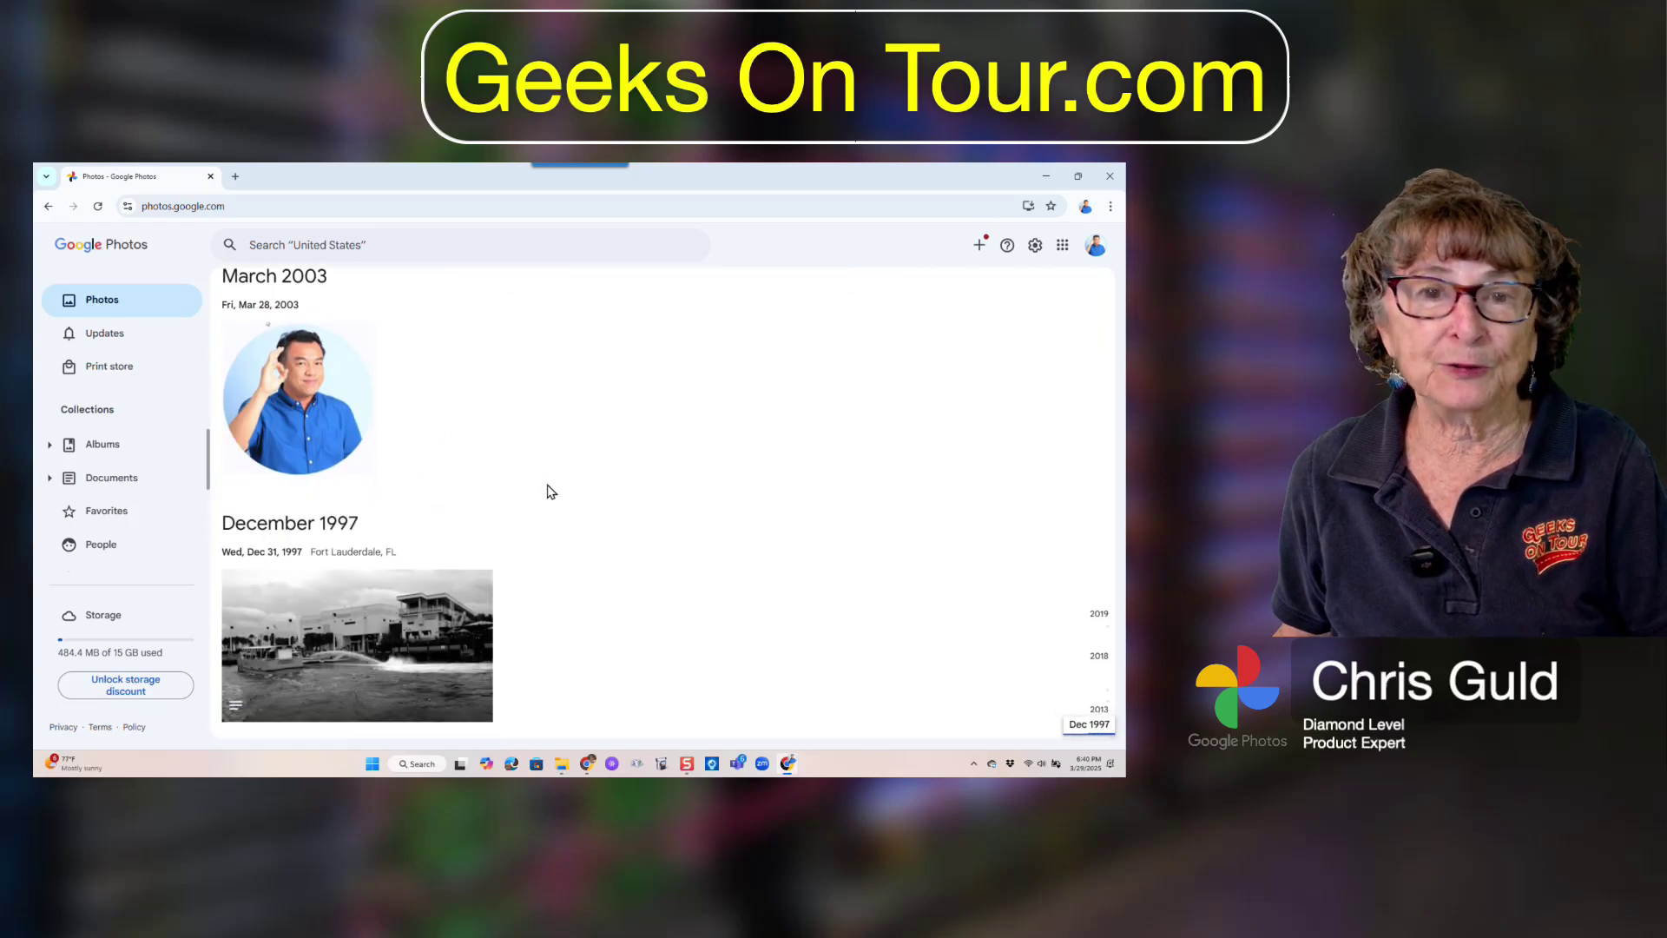
scroll(547, 483, up, 10)
scroll(548, 492, up, 5)
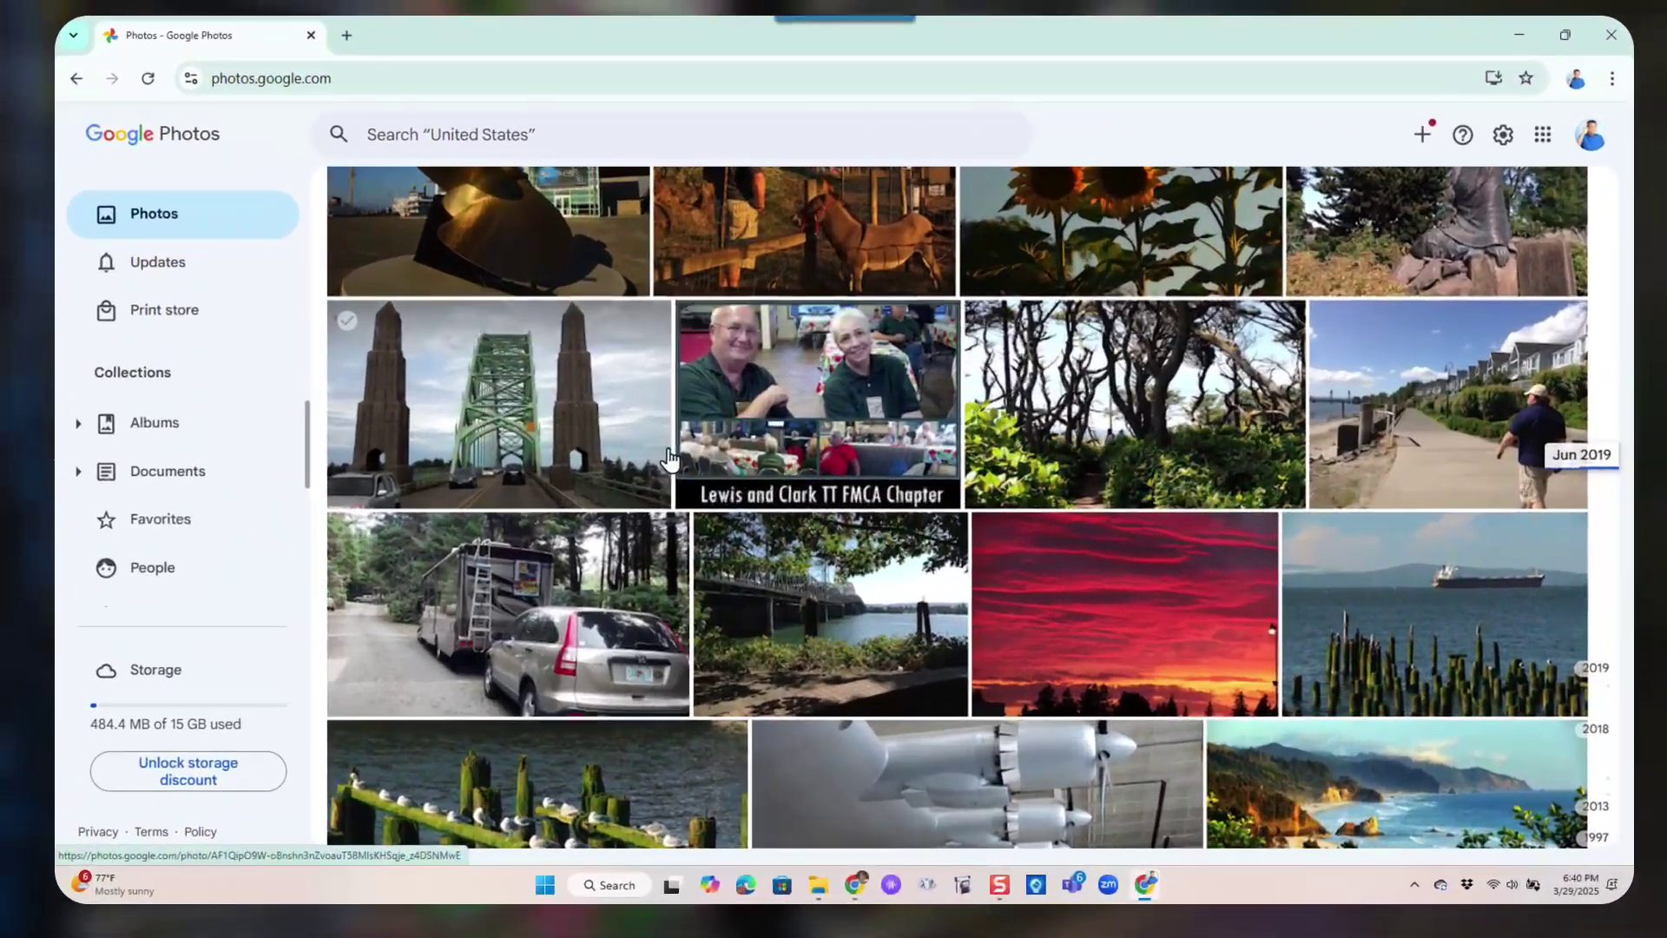
scroll(495, 424, up, 5)
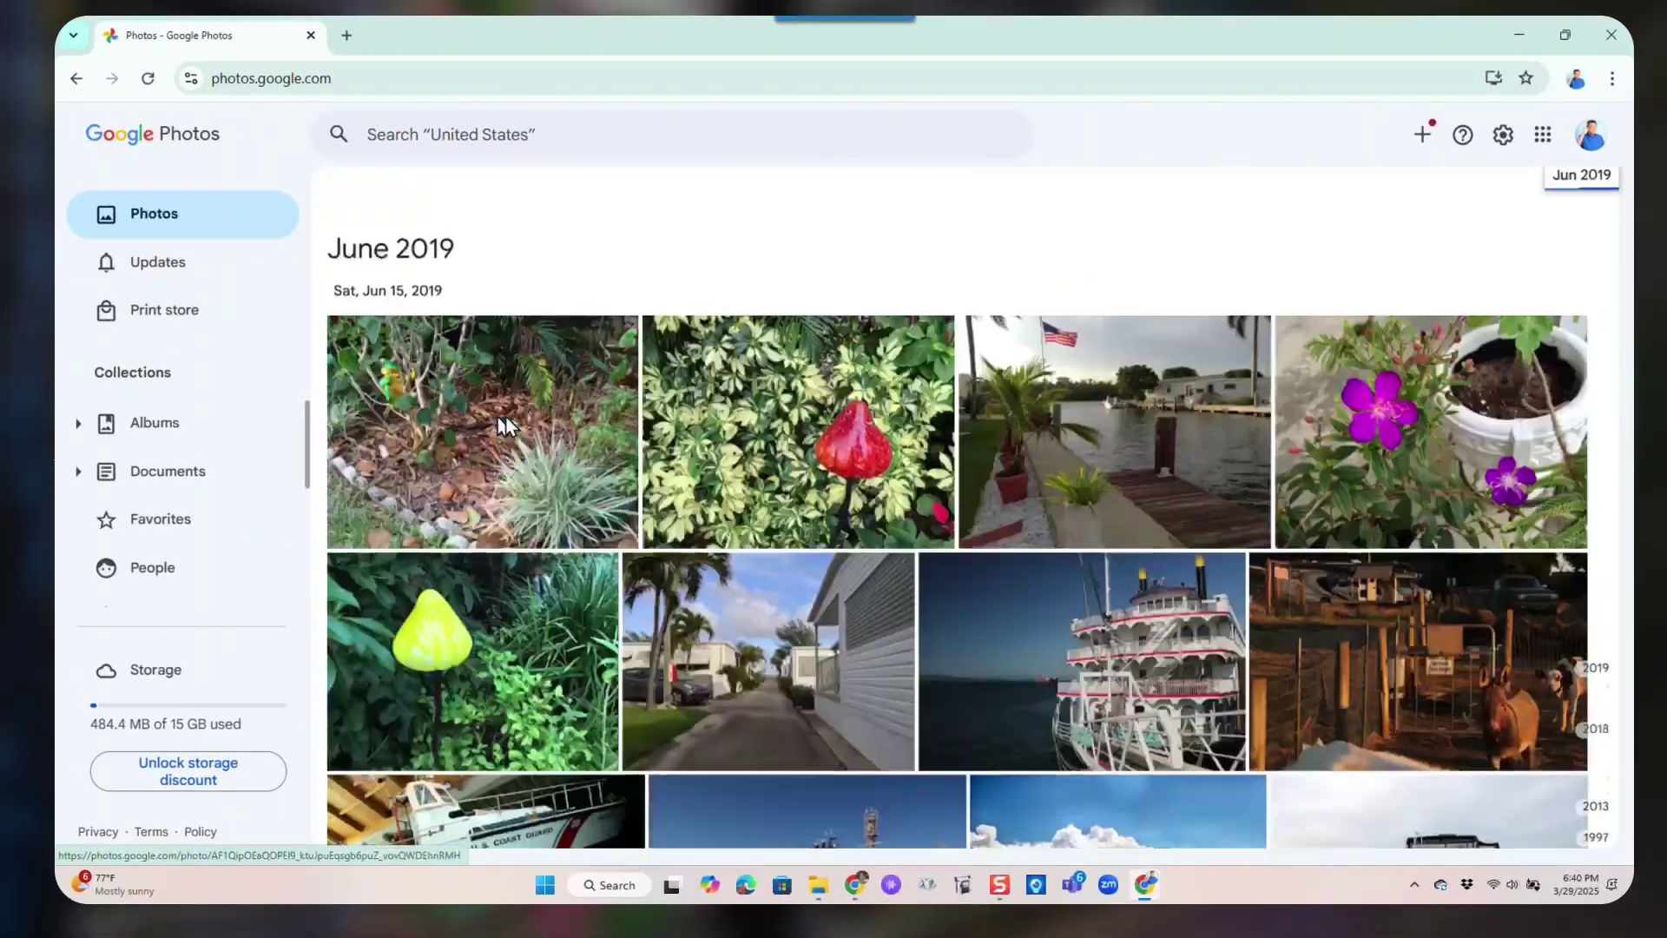
scroll(532, 348, down, 3)
scroll(540, 460, down, 12)
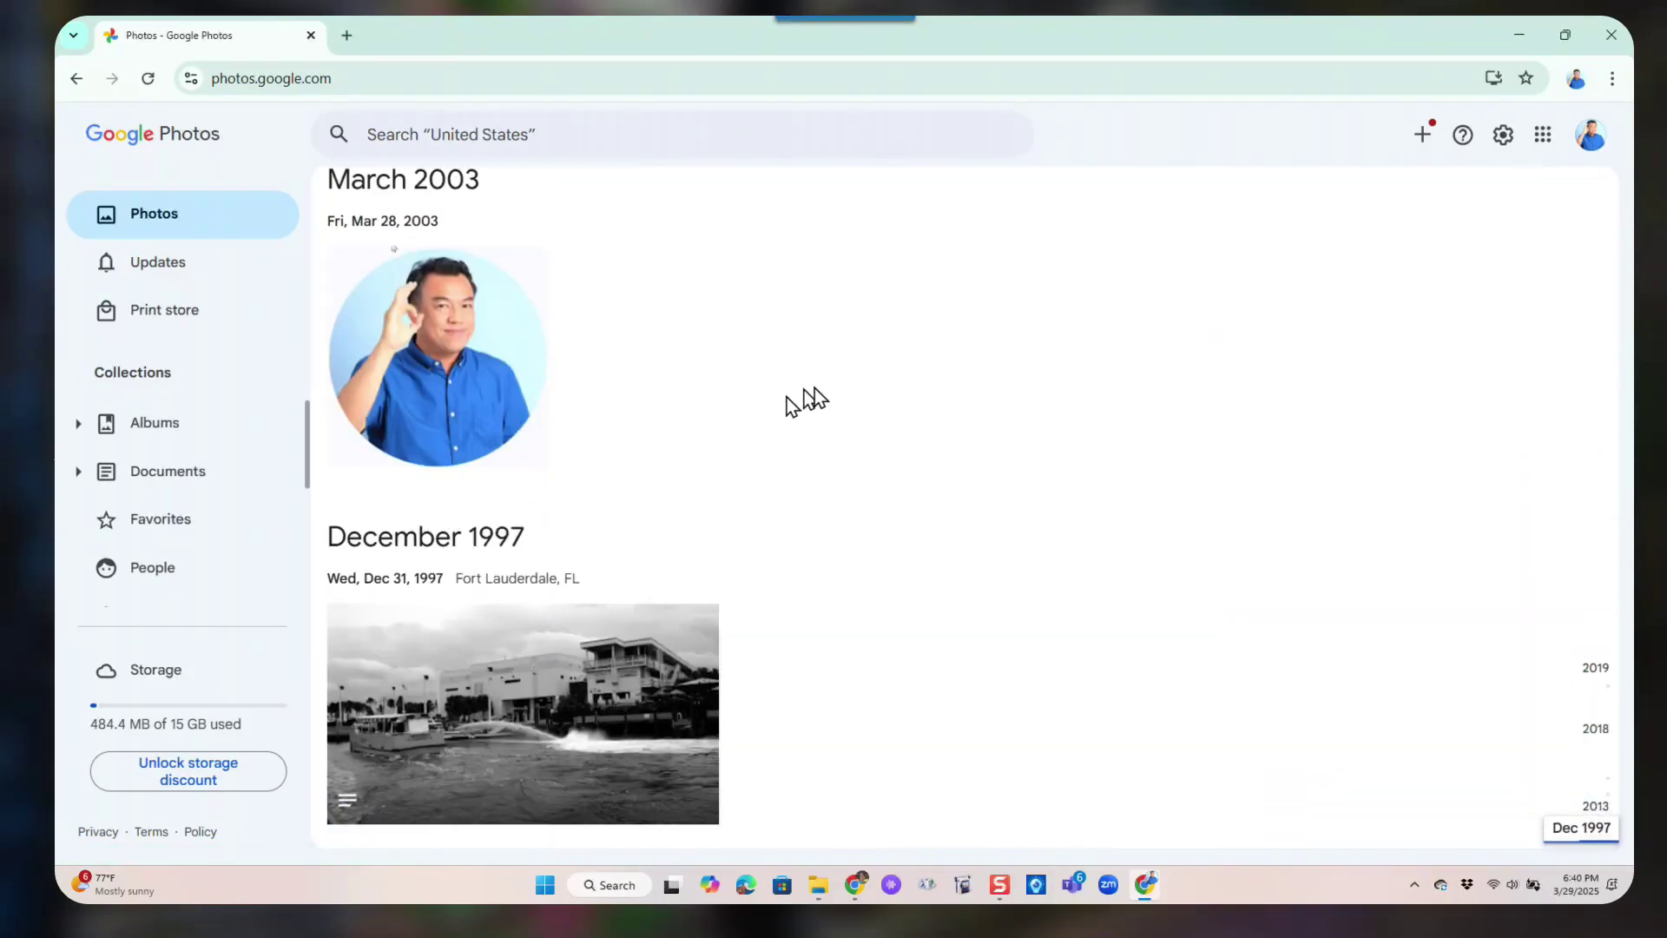
click(1551, 670)
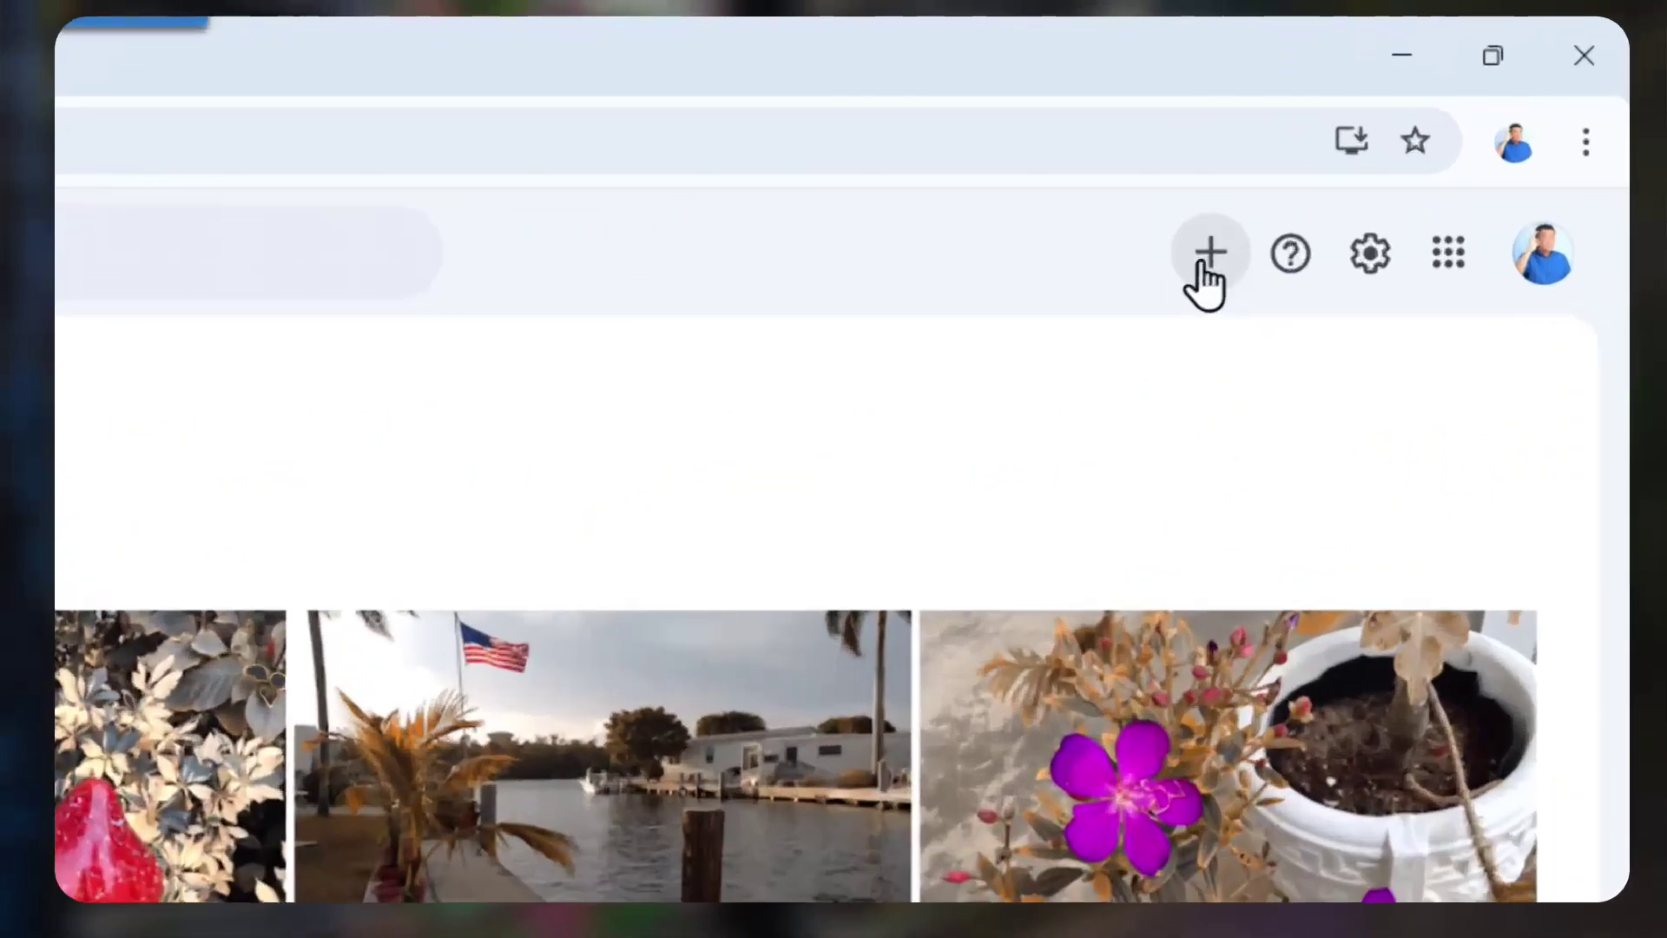
Step: Start a folder backup and browse to C:\Users on Local Disk
click(978, 246)
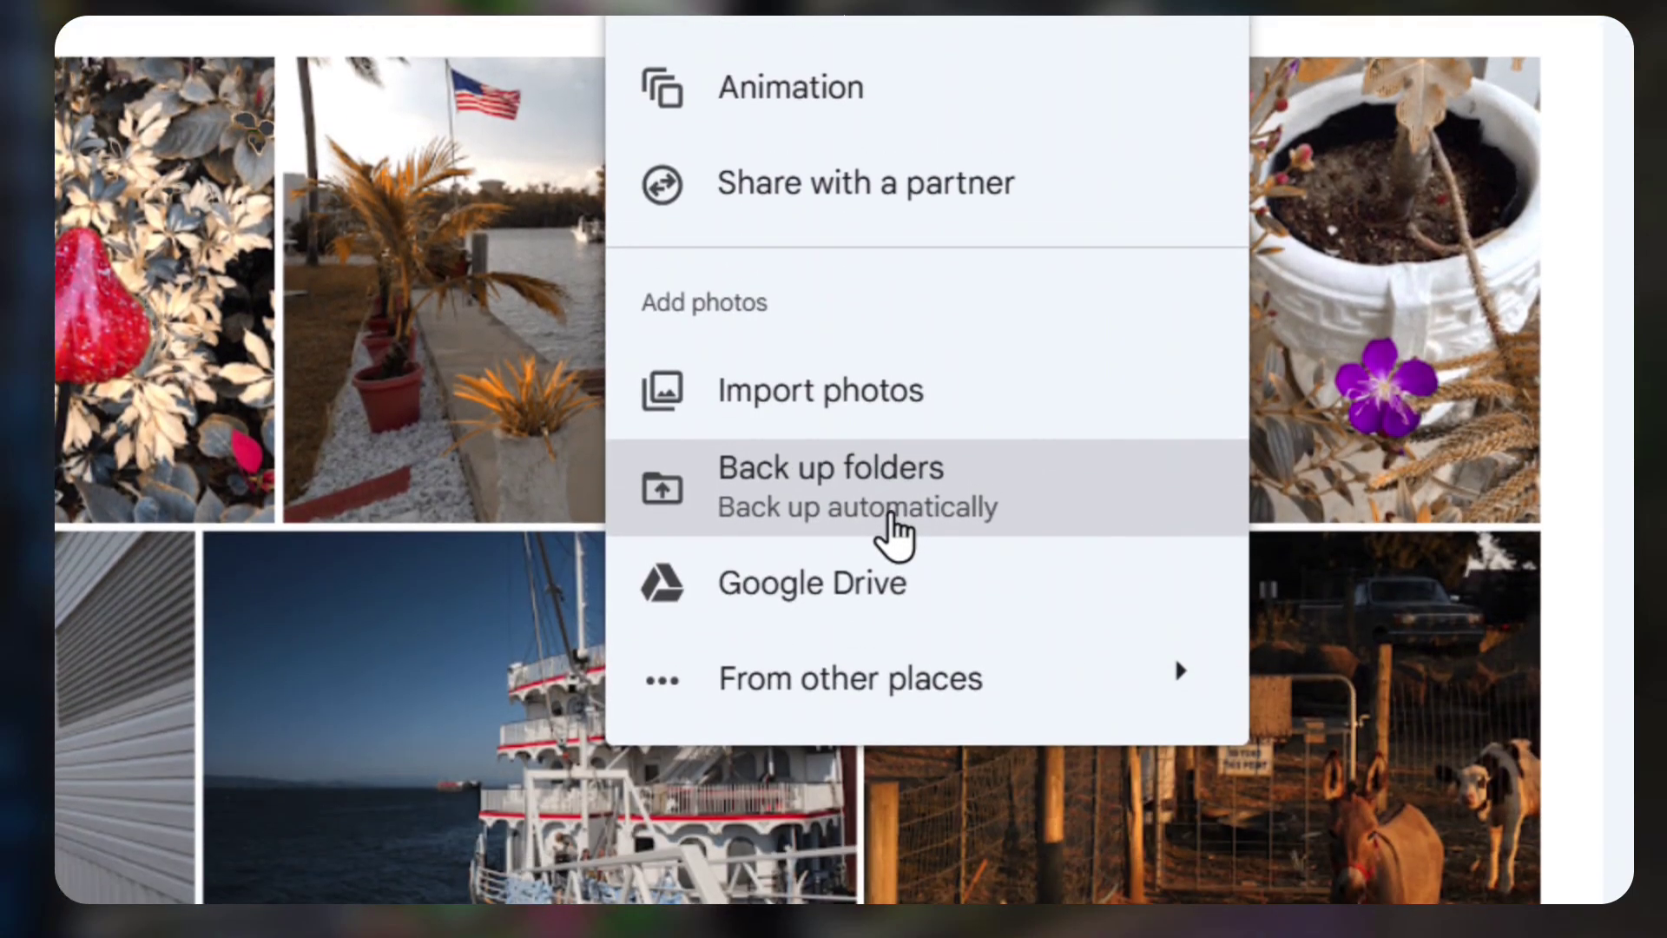
click(811, 472)
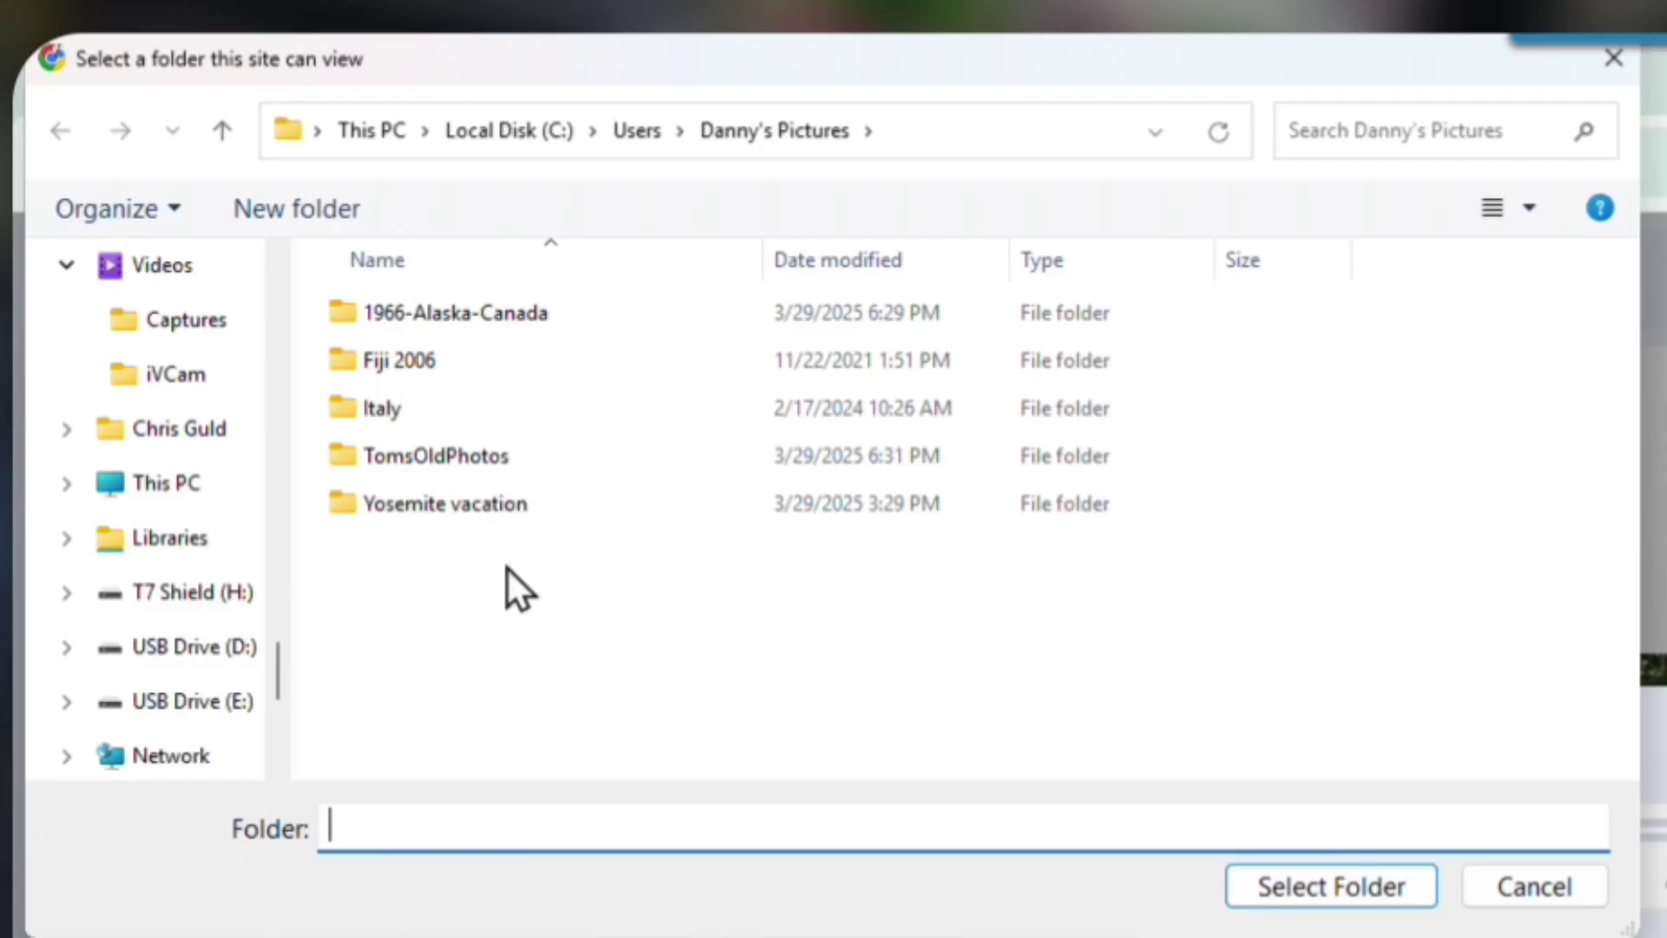
click(372, 130)
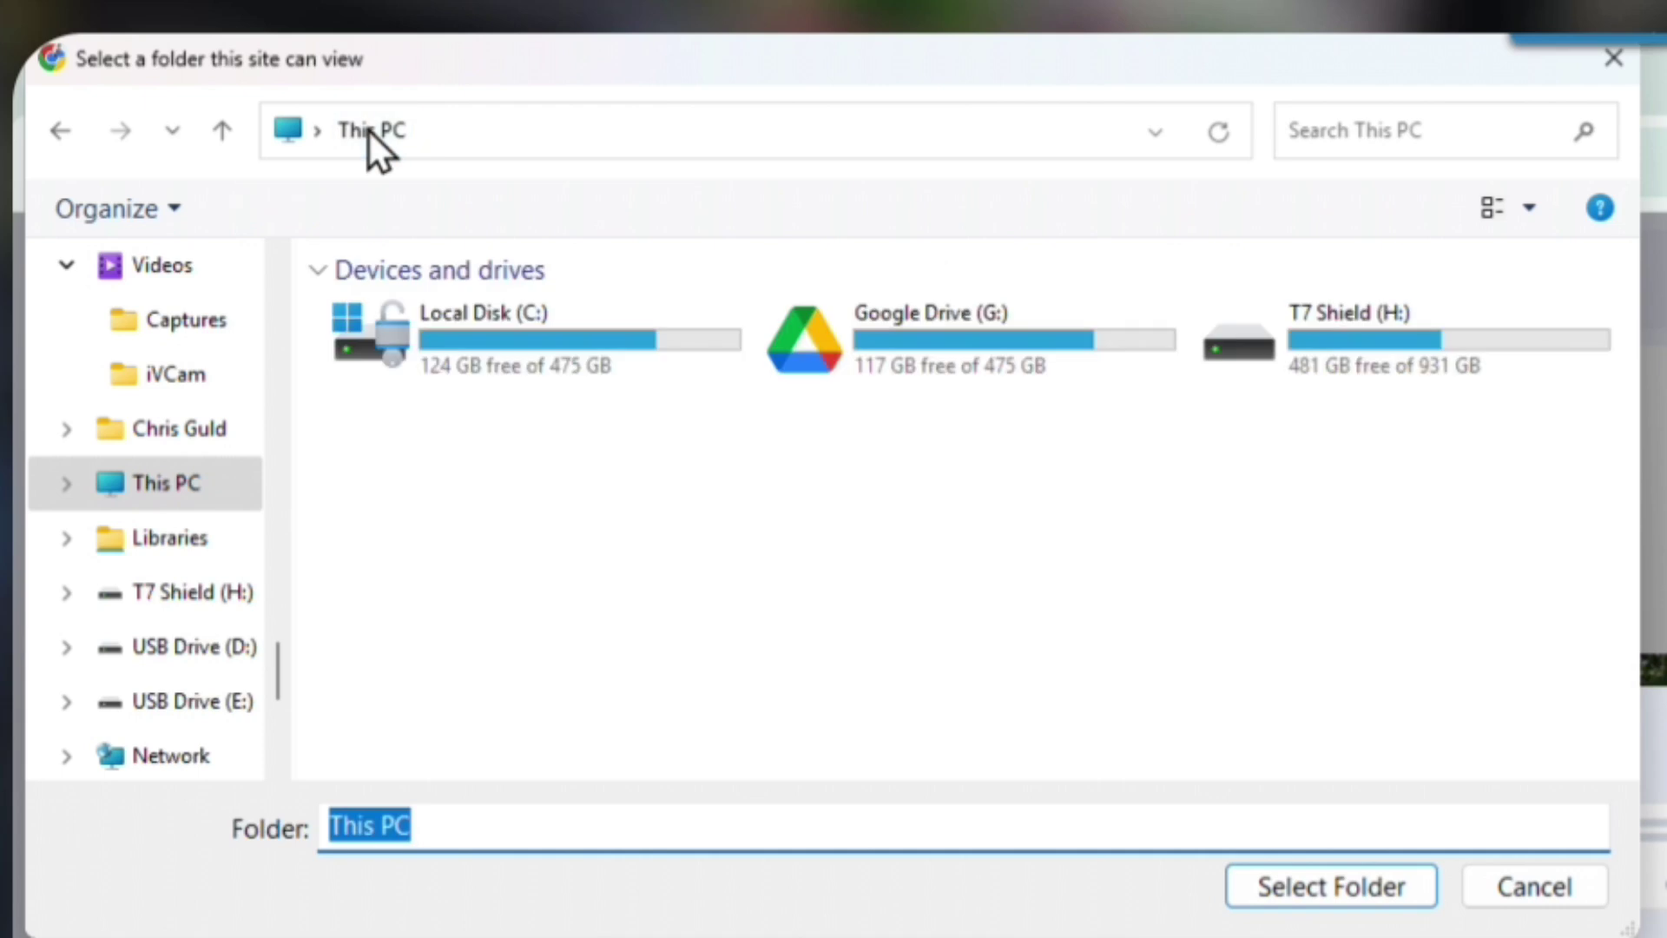
double_click(471, 322)
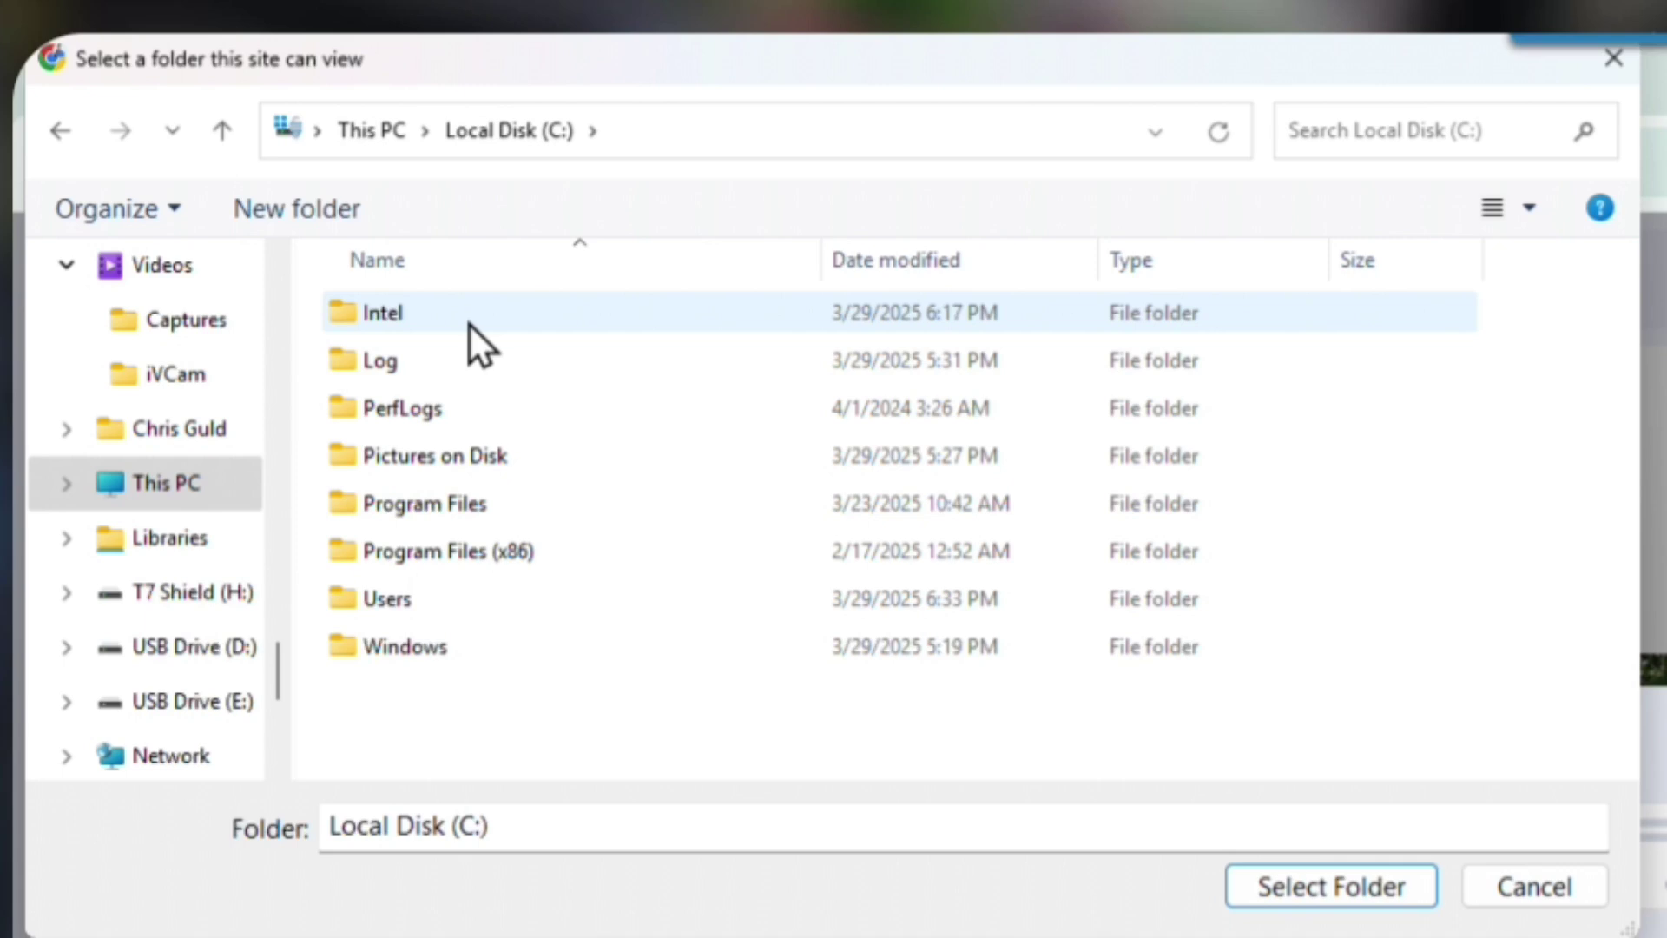
double_click(395, 599)
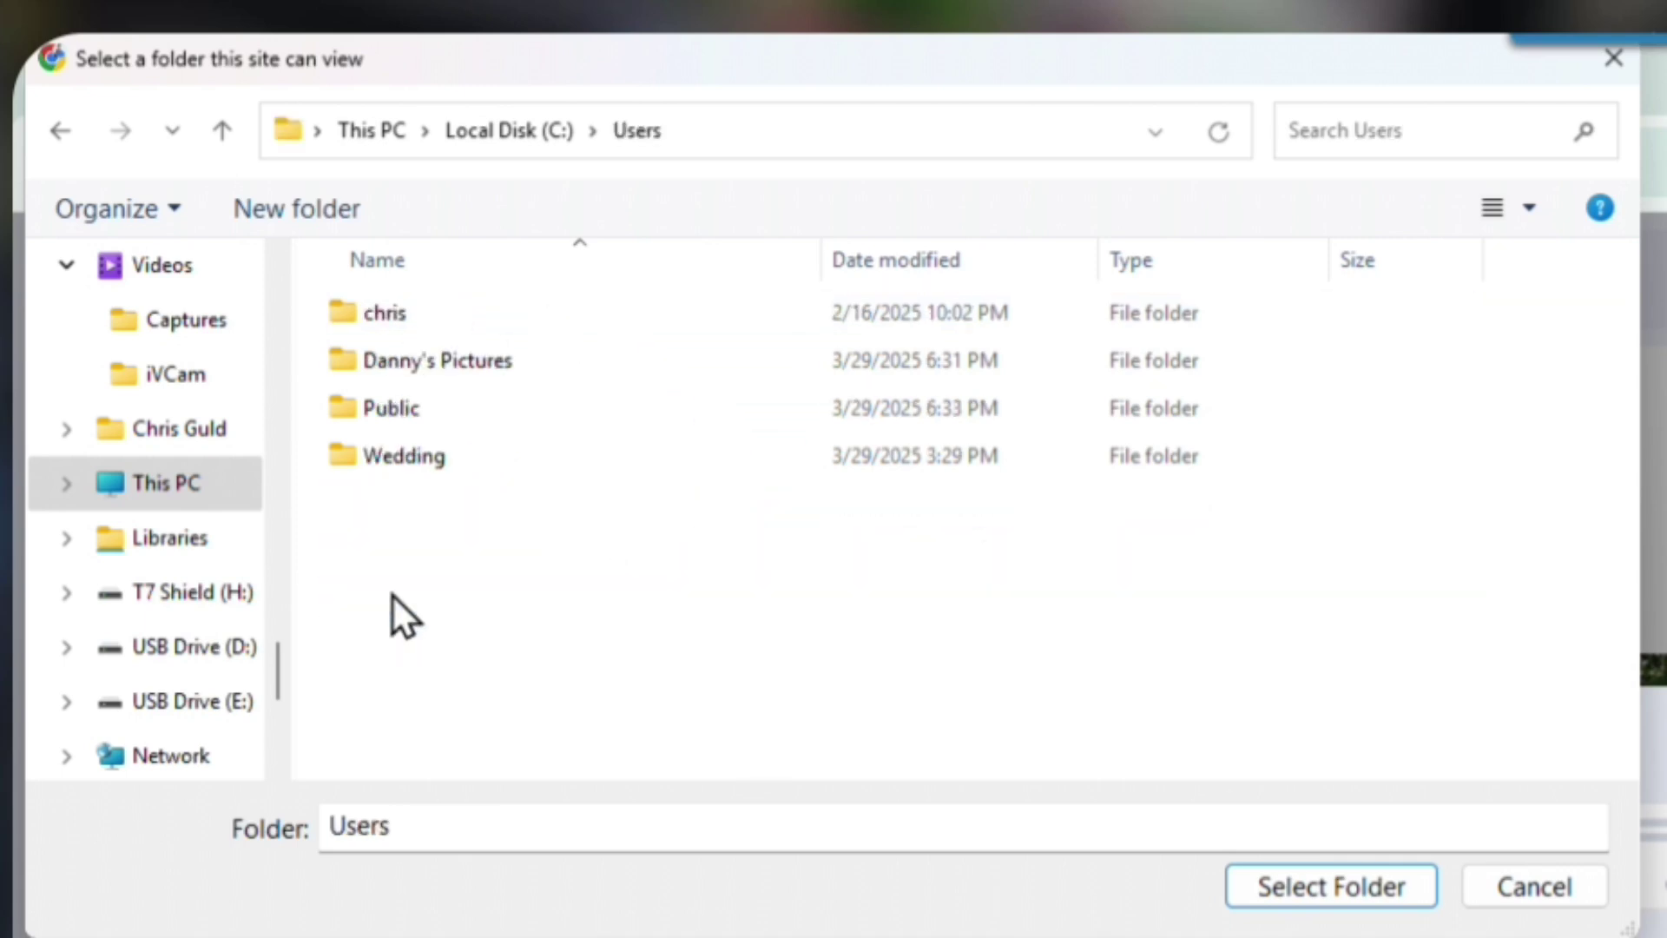
Step: Select the Danny's Pictures folder as the backup folder
click(410, 364)
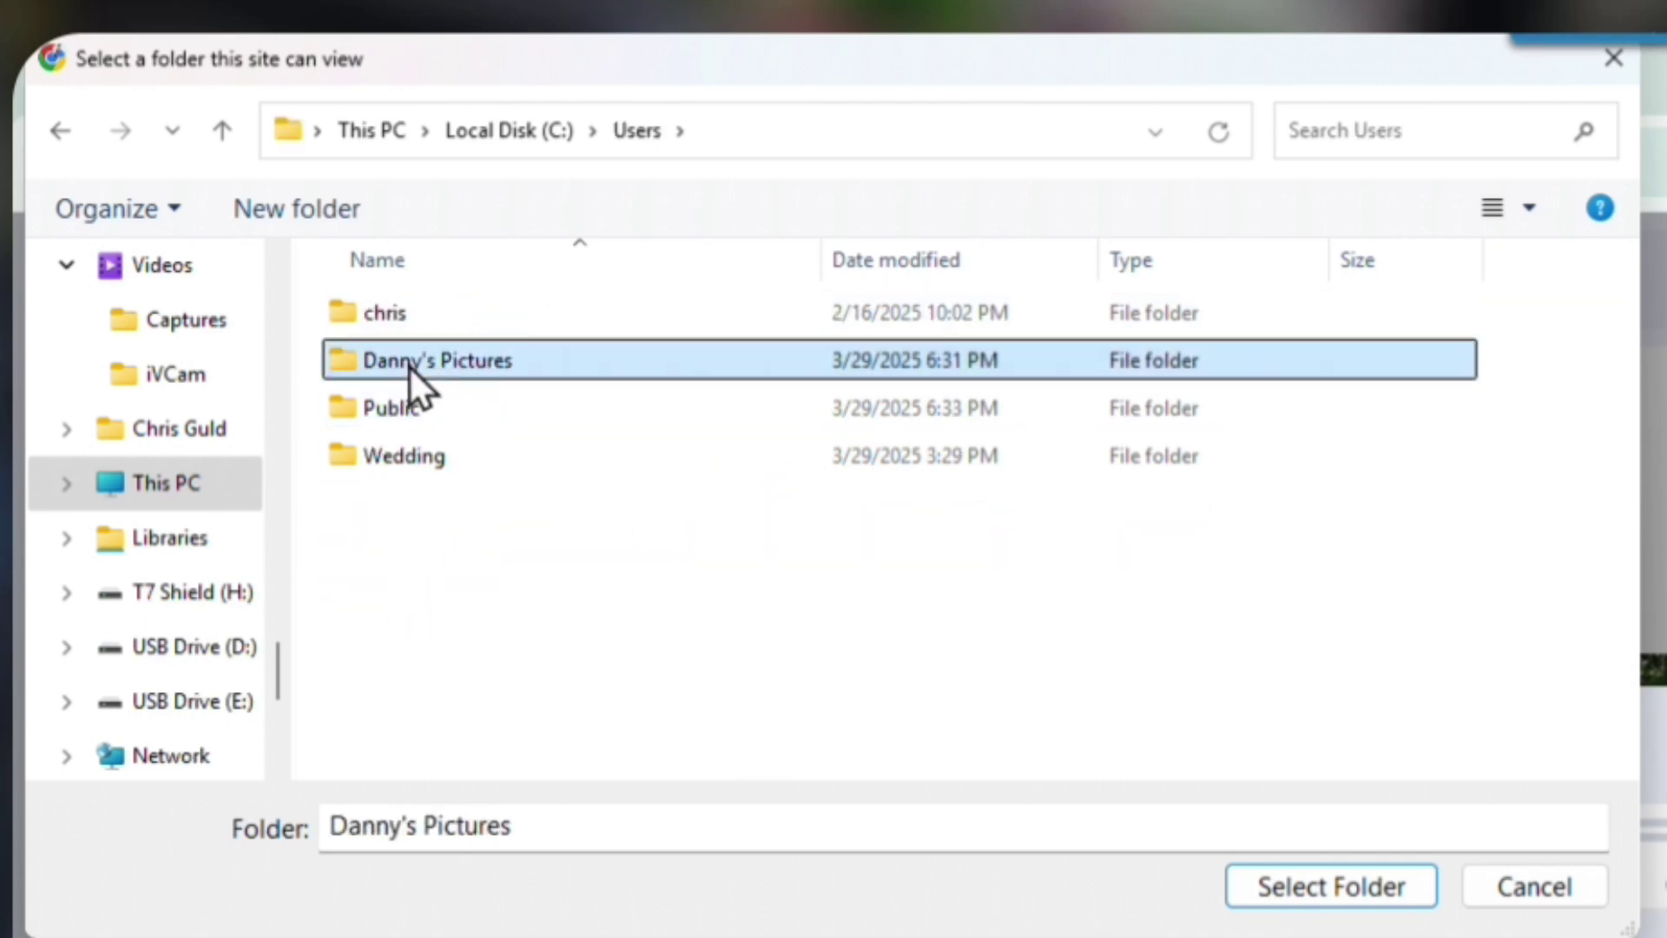
double_click(410, 365)
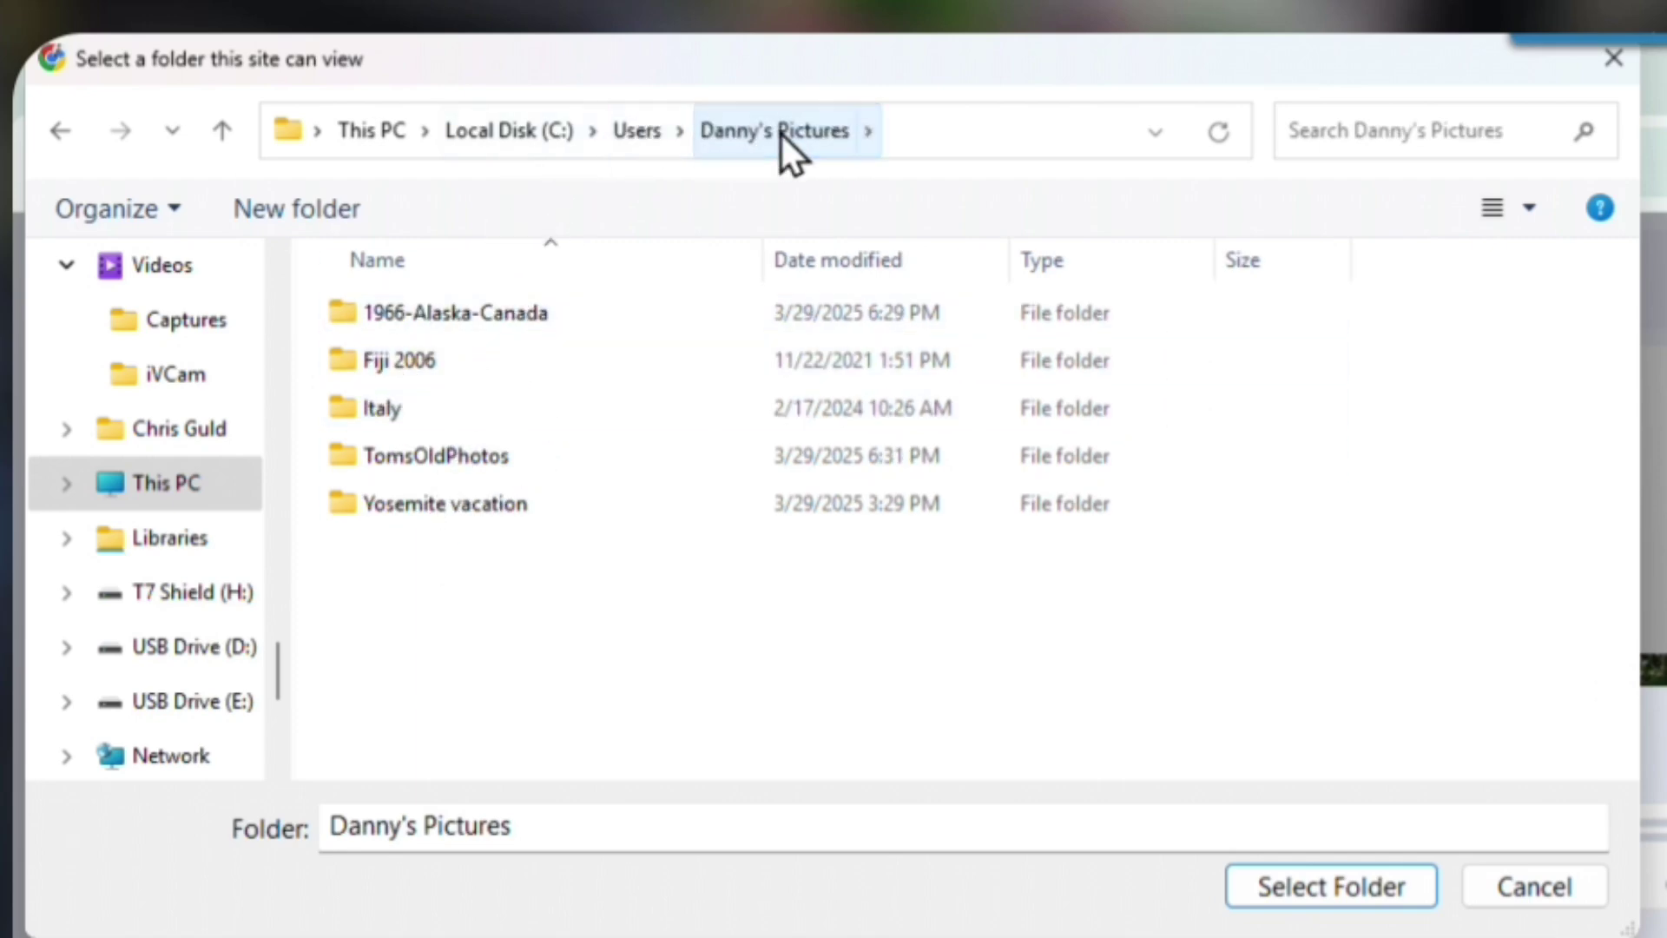
click(646, 144)
click(423, 358)
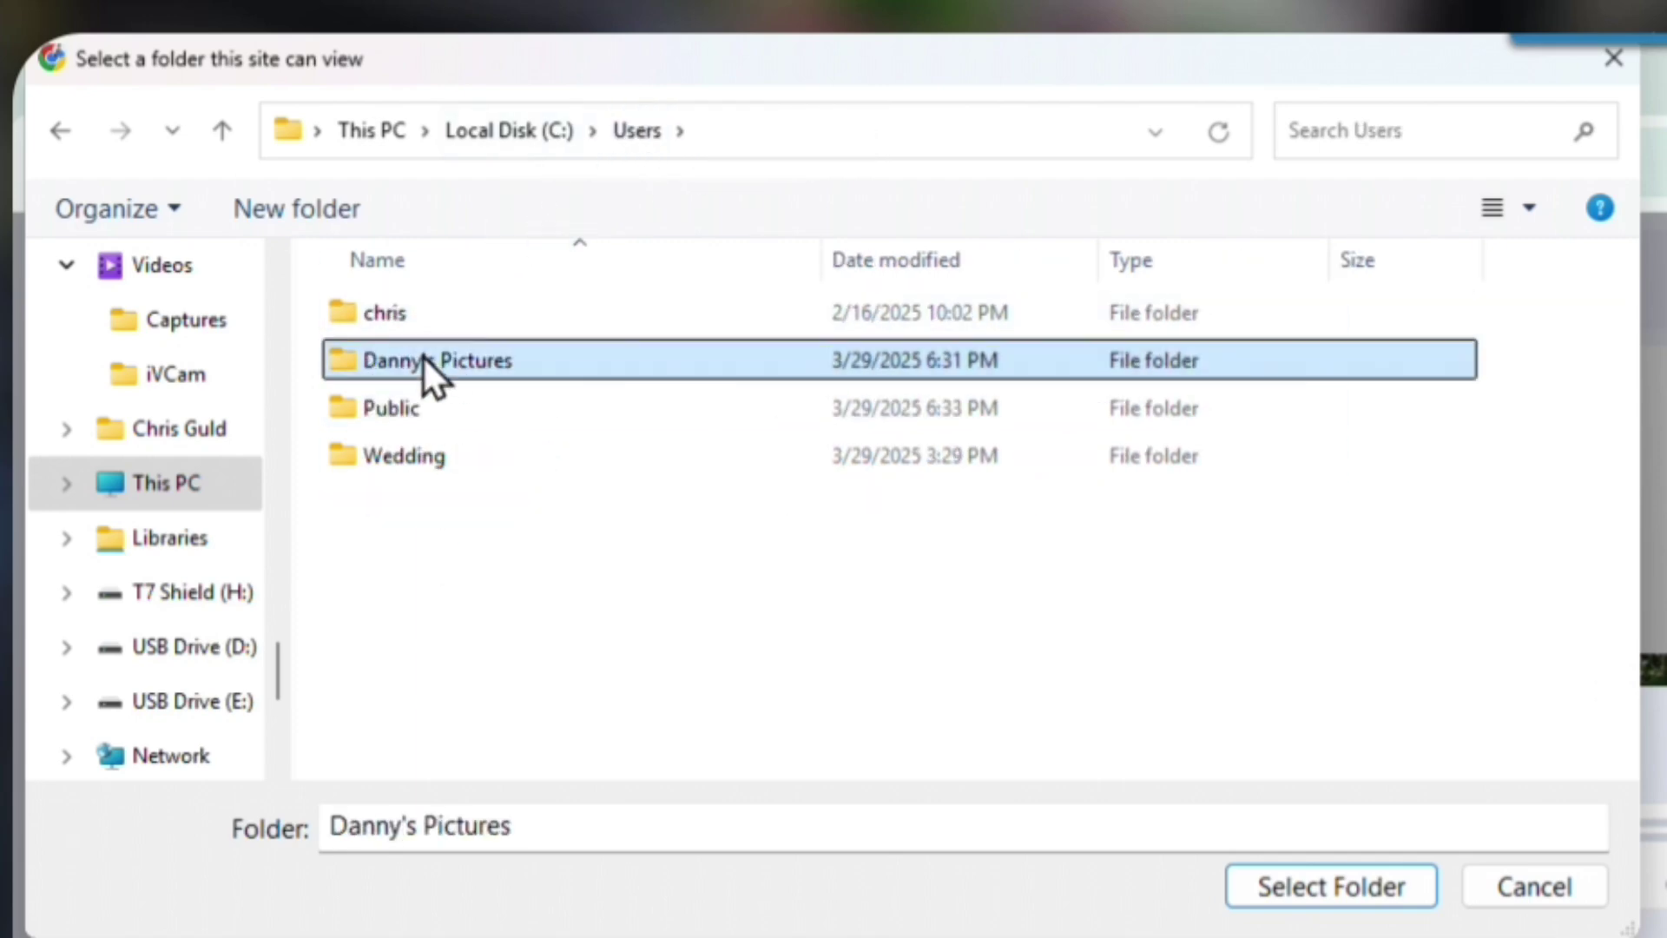
click(1296, 882)
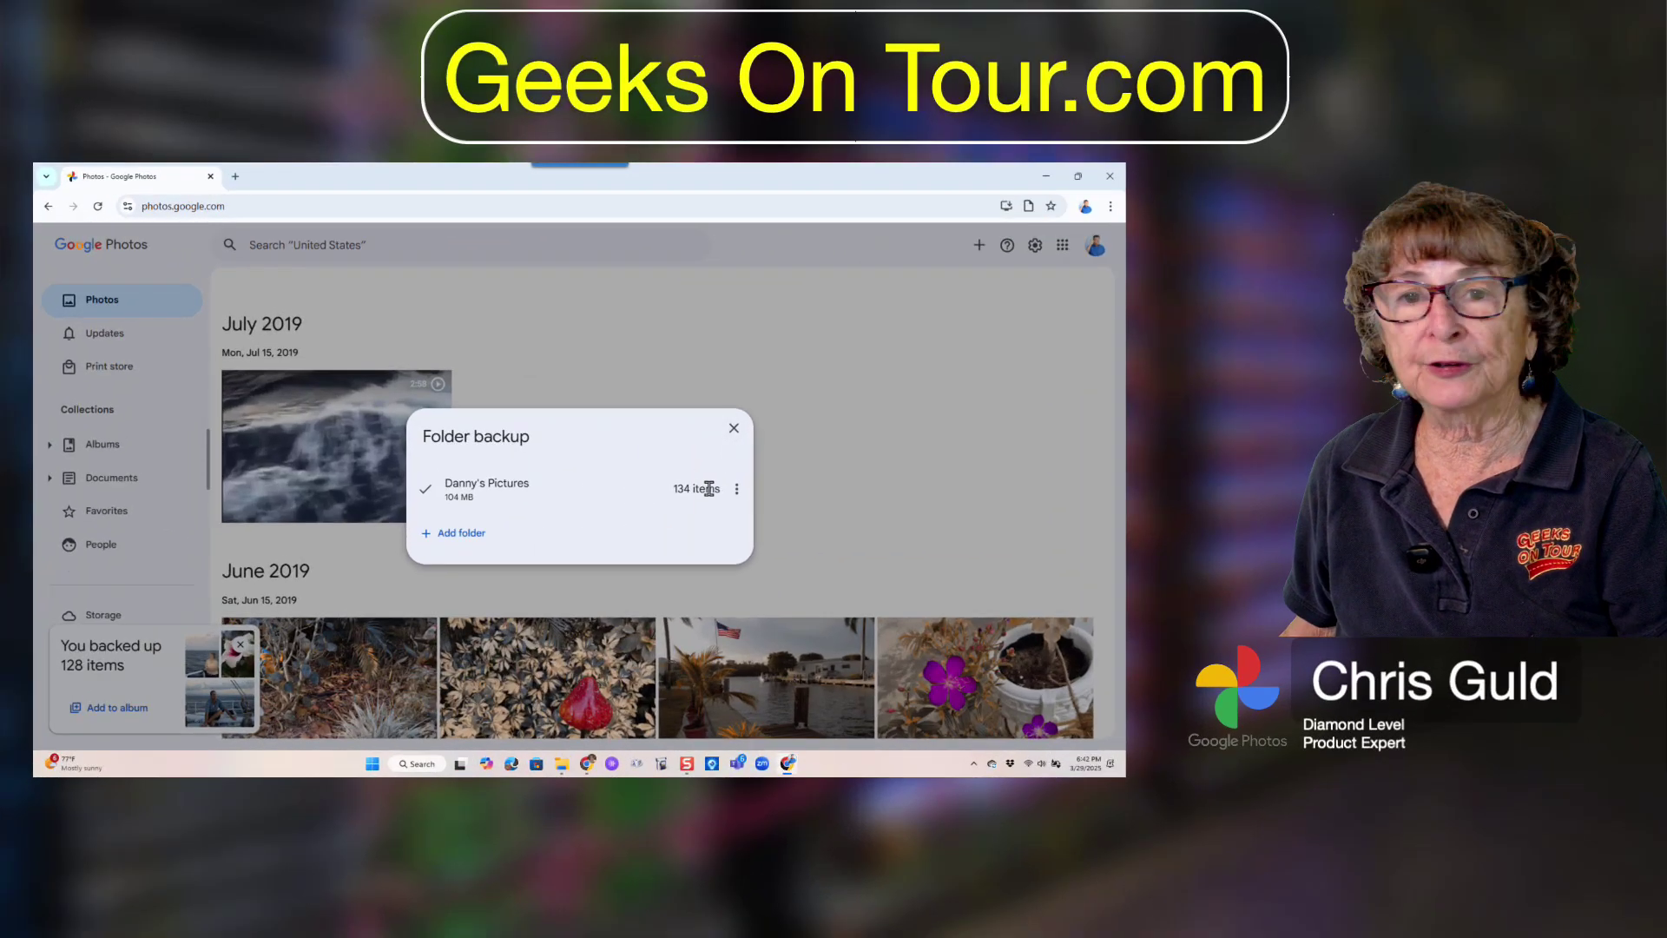
Step: Close the backup dialog and scroll the timeline back to the December 1997 photos
click(734, 431)
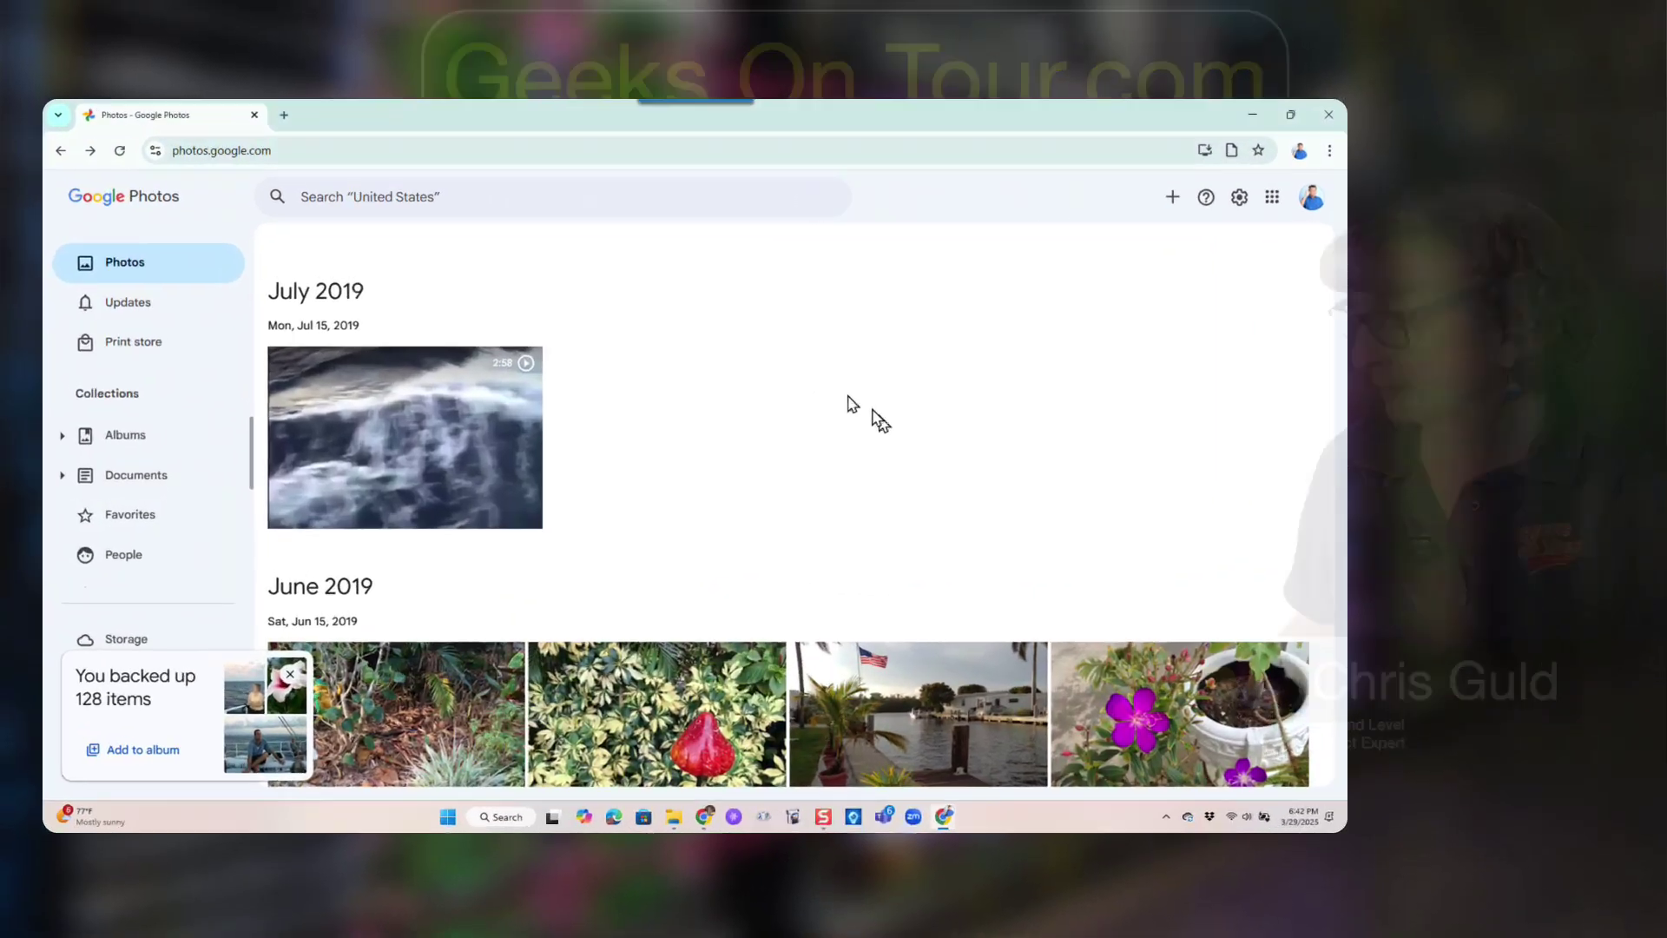
scroll(868, 330, down, 10)
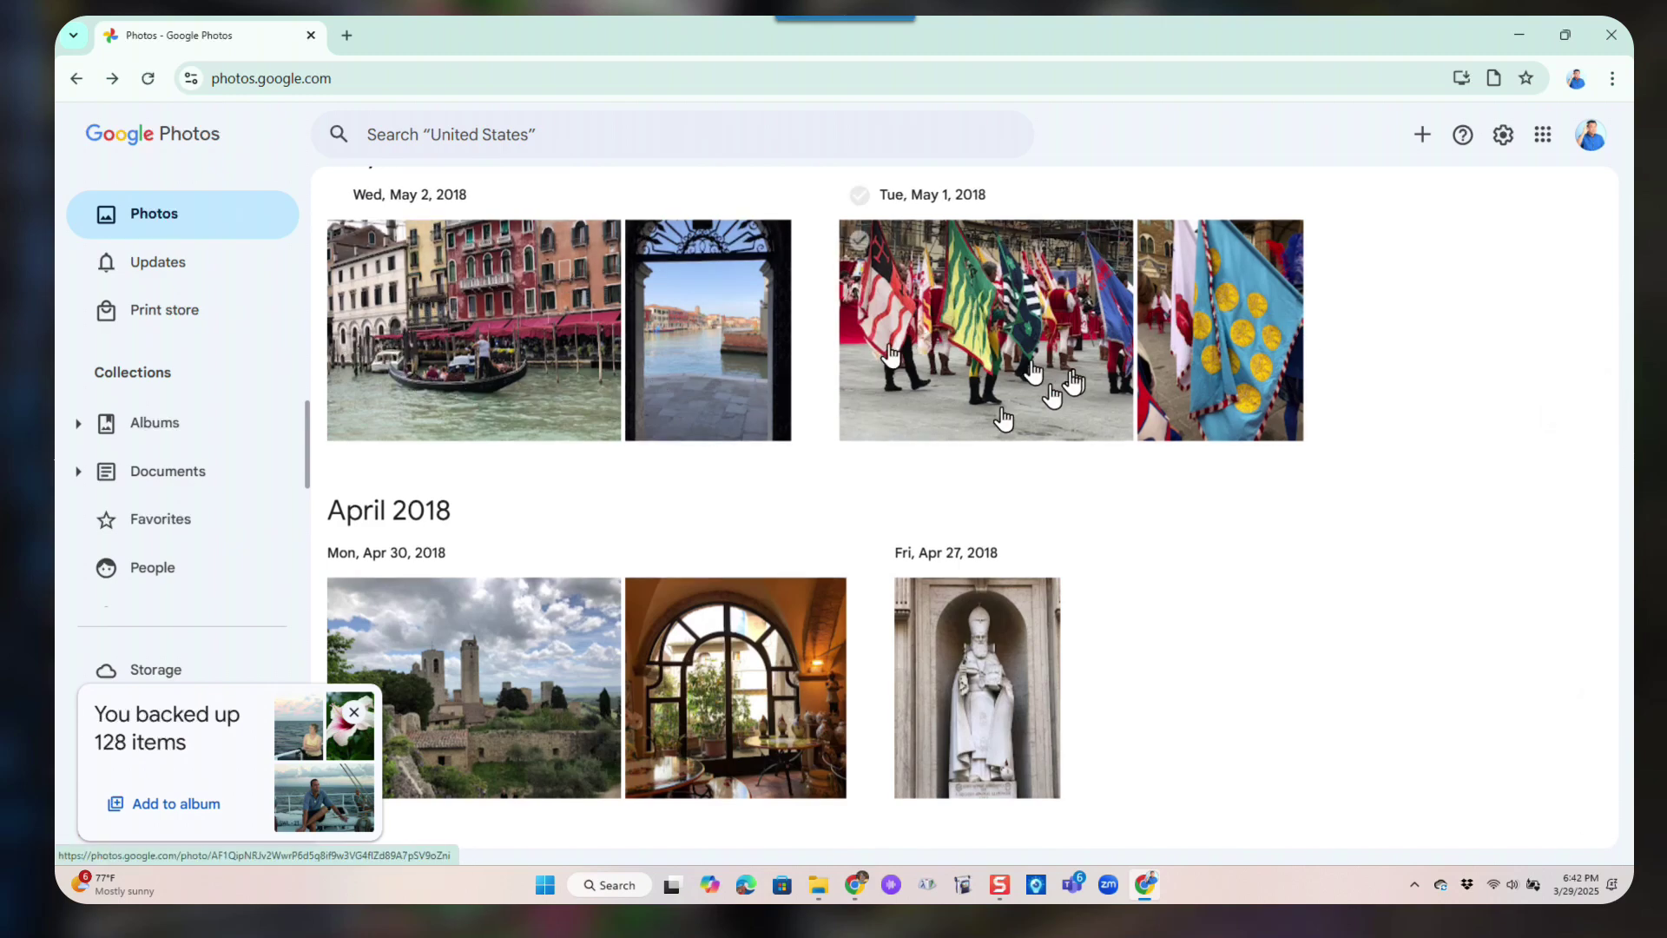
scroll(1294, 435, down, 3)
scroll(1205, 374, down, 7)
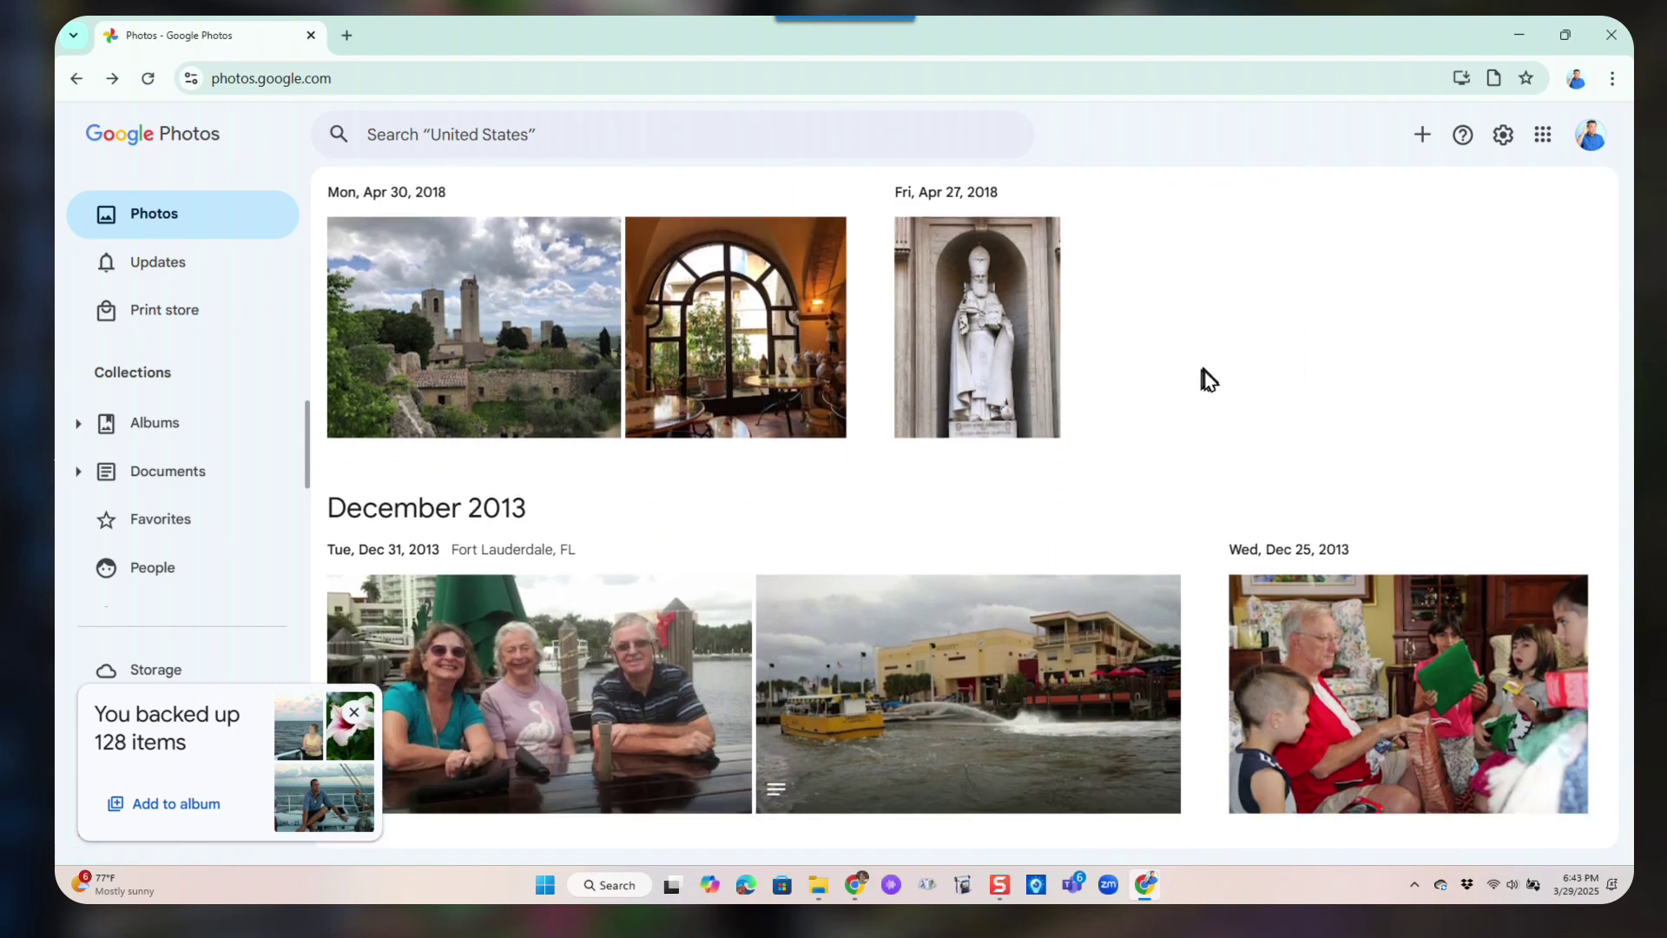
scroll(1206, 382, down, 15)
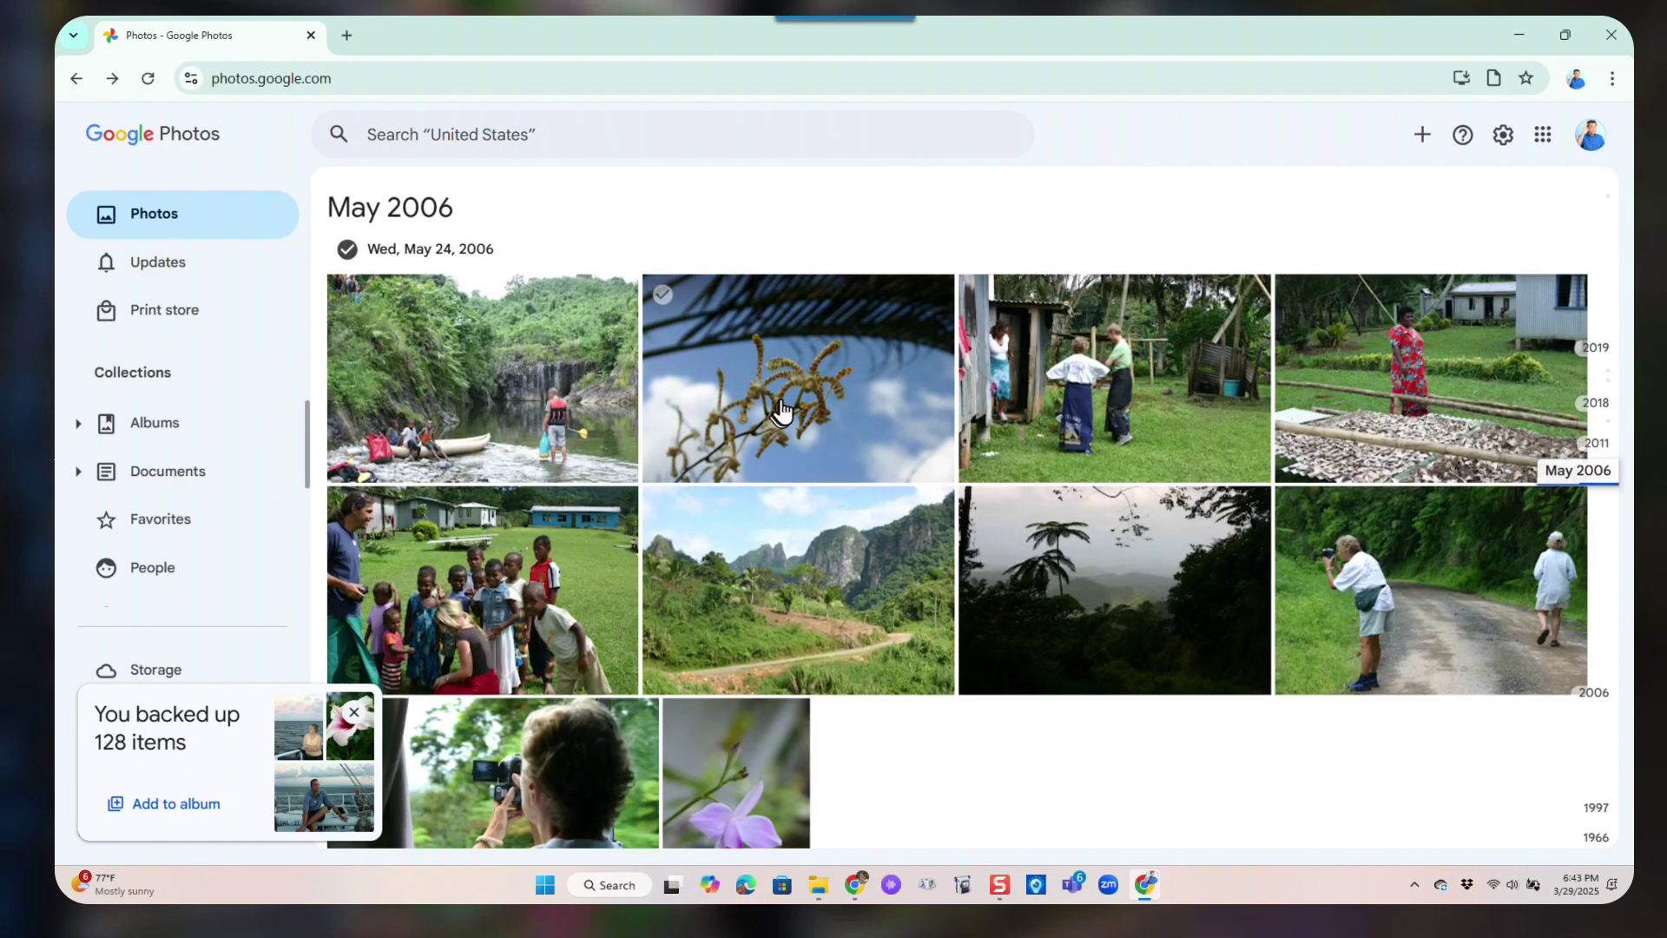
scroll(868, 399, down, 3)
scroll(1128, 408, down, 10)
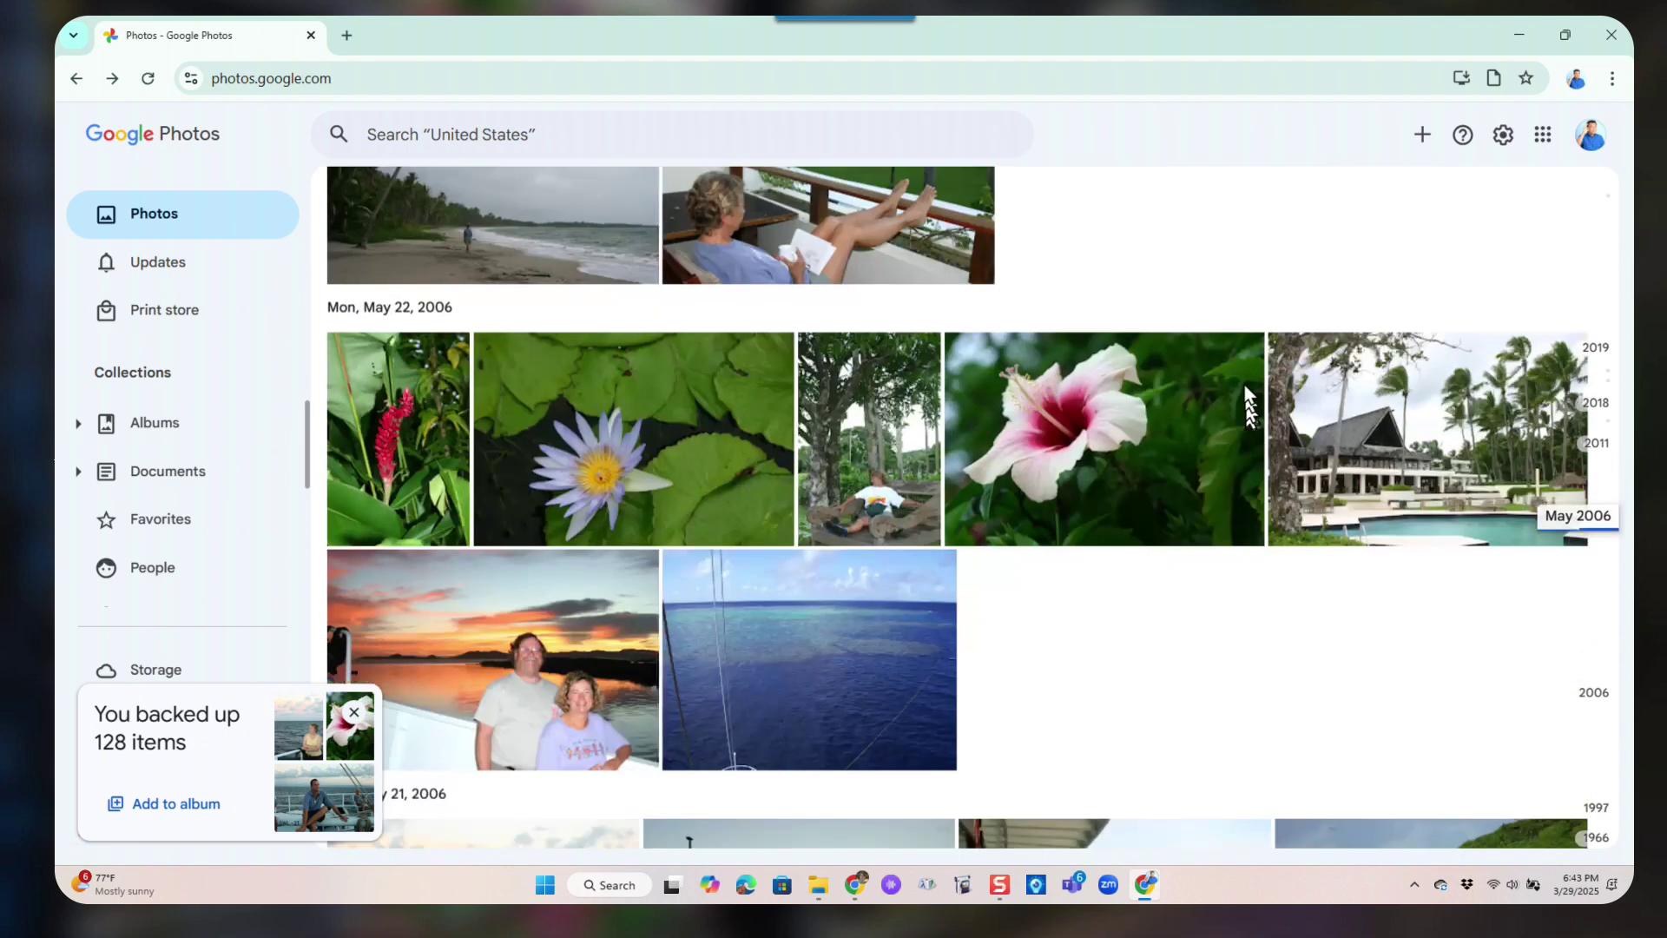
scroll(1059, 408, down, 12)
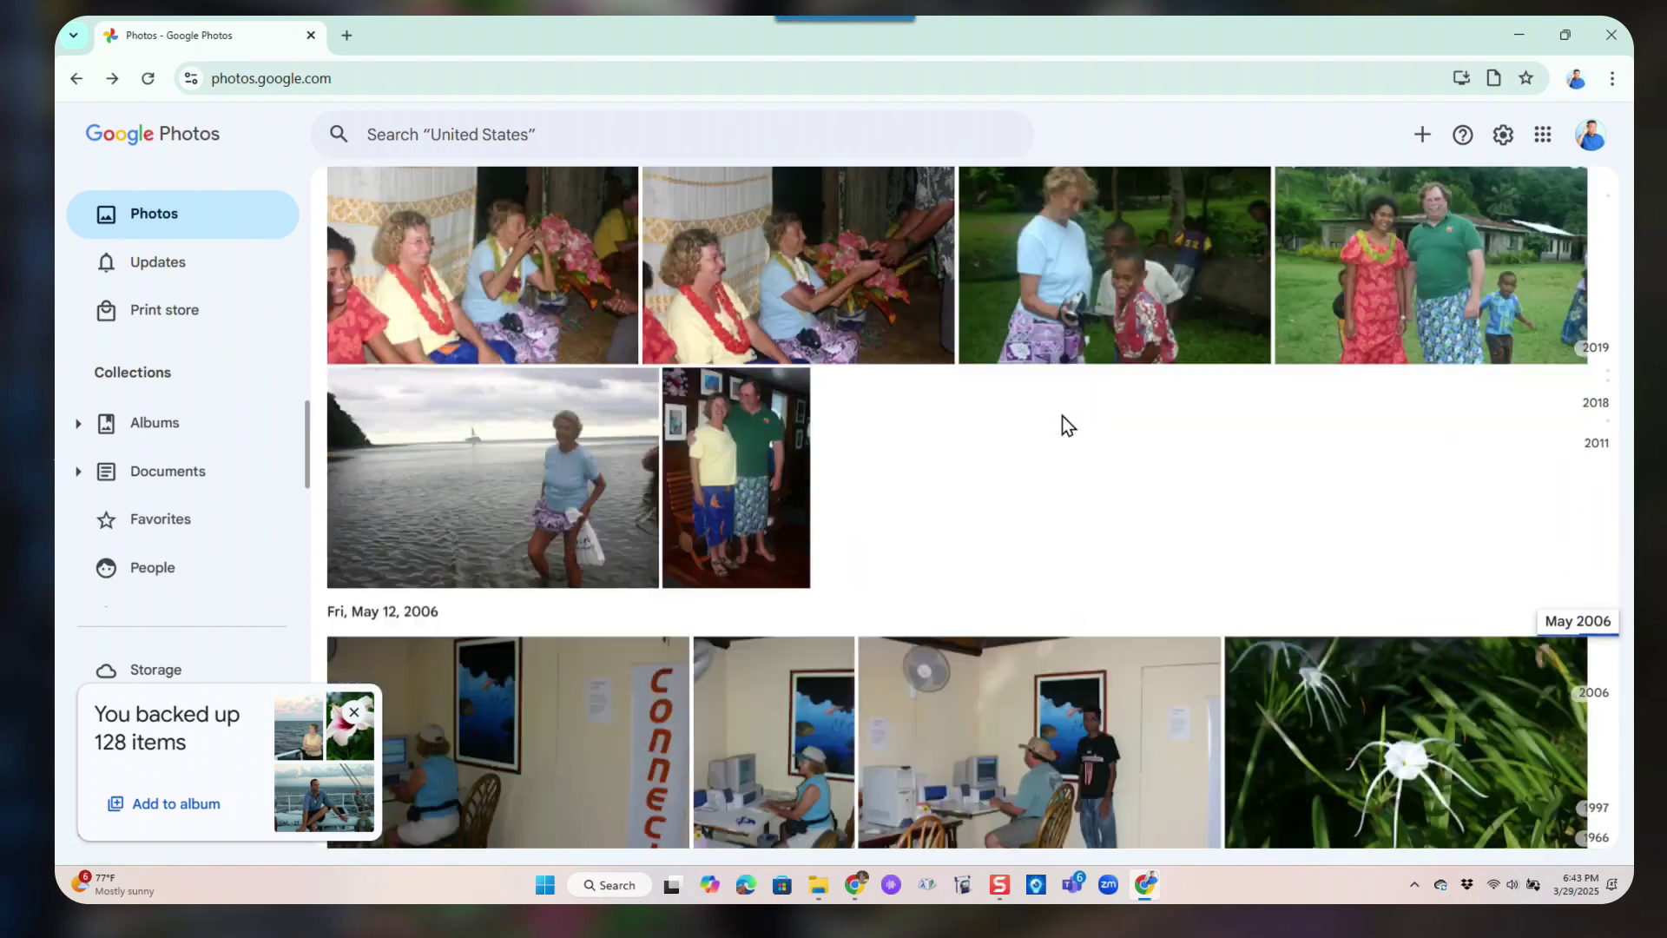
scroll(1054, 417, down, 15)
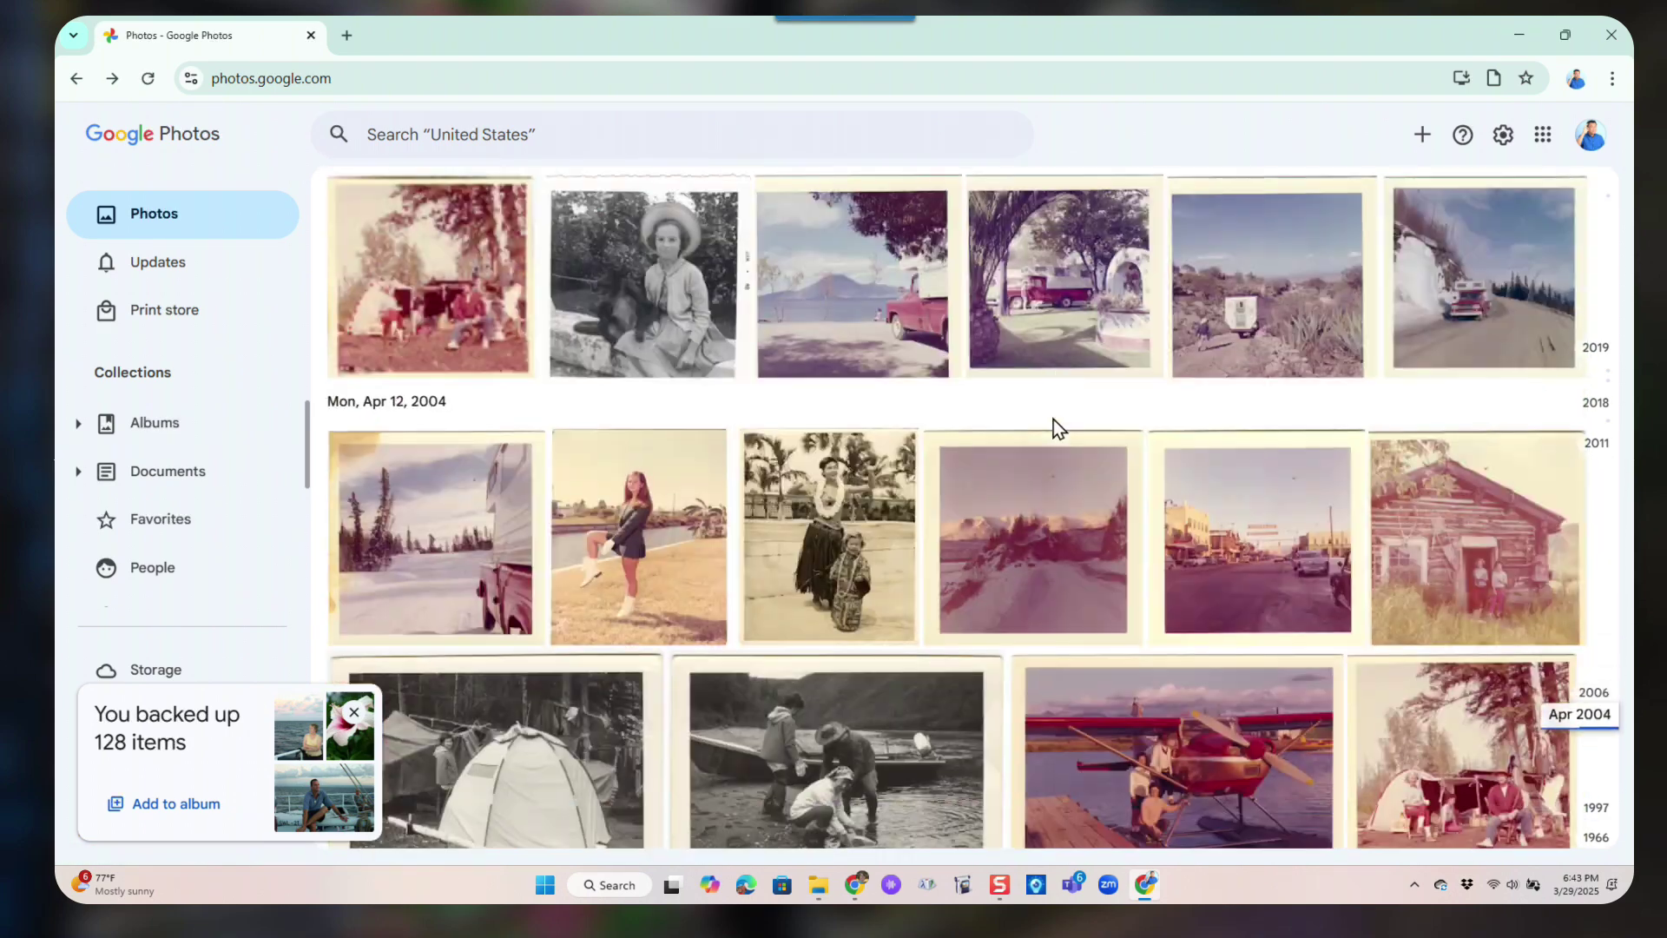
scroll(1052, 420, down, 10)
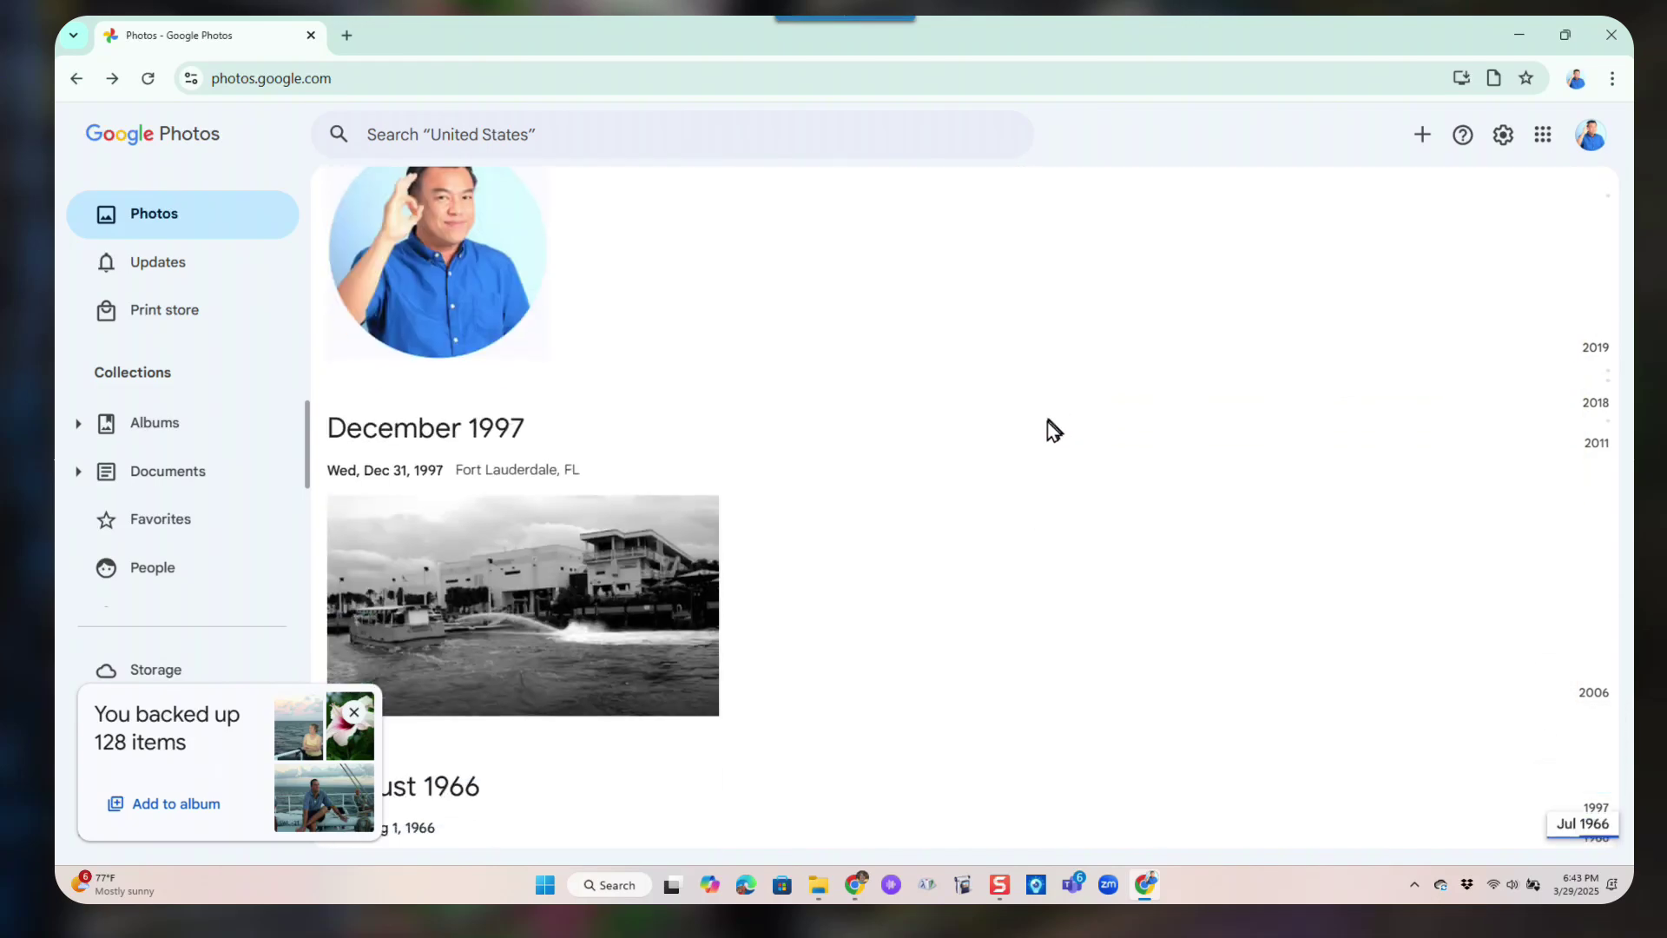
Step: Open File Explorer at C:\Users and check the subfolders of Danny's Pictures
click(812, 881)
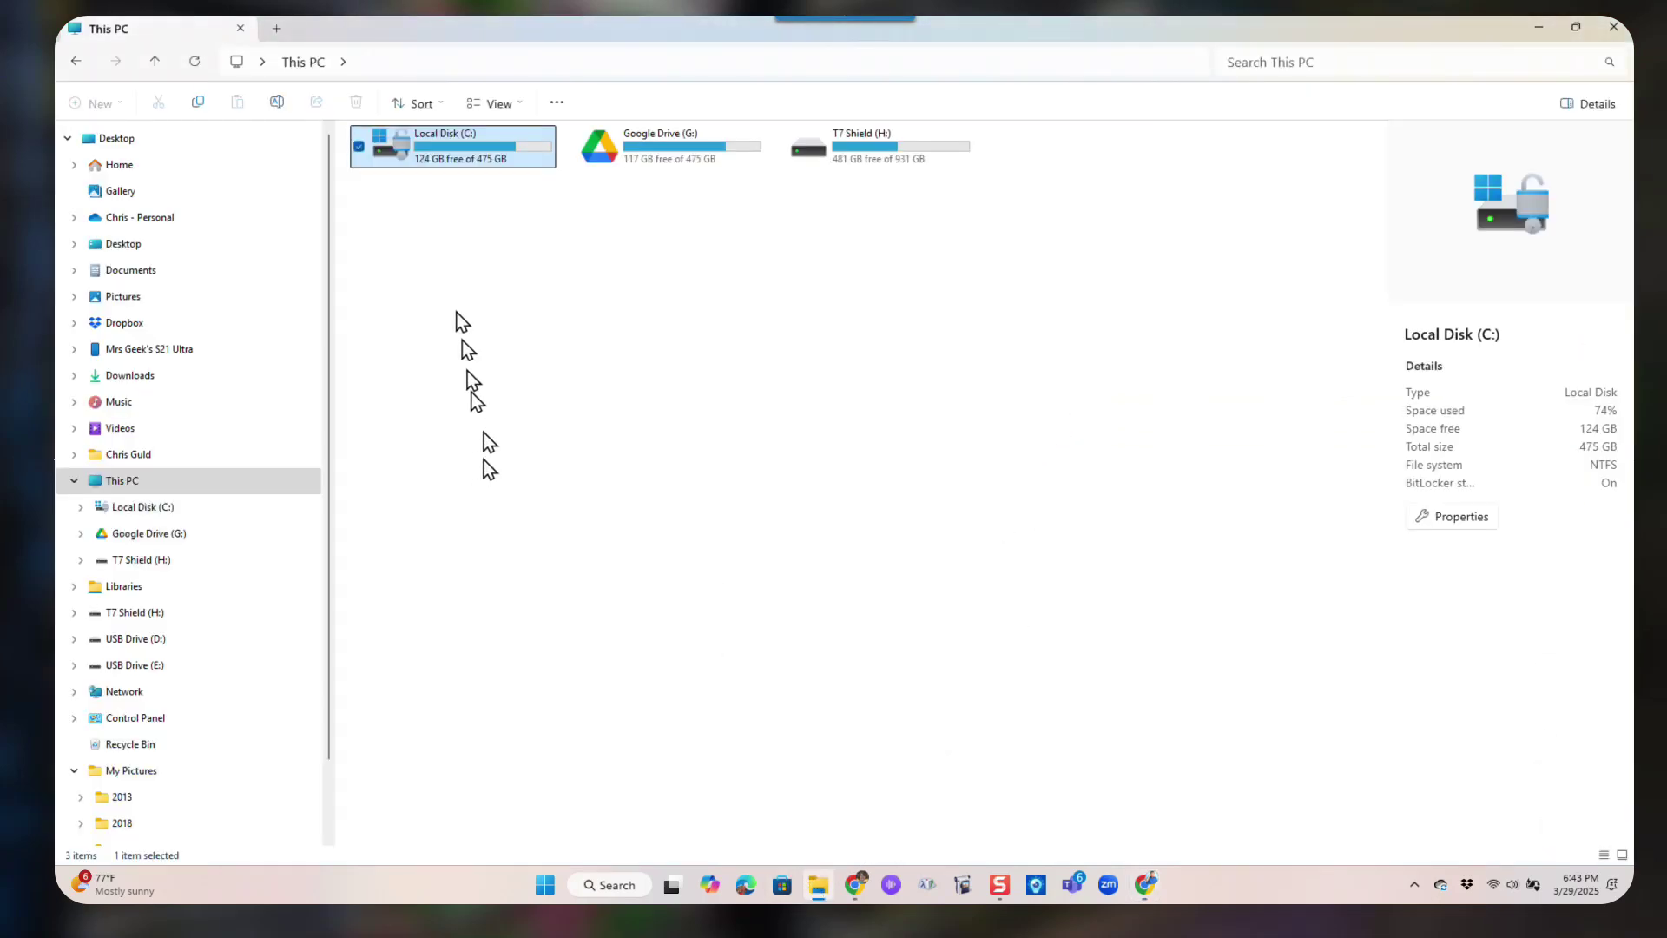
double_click(440, 165)
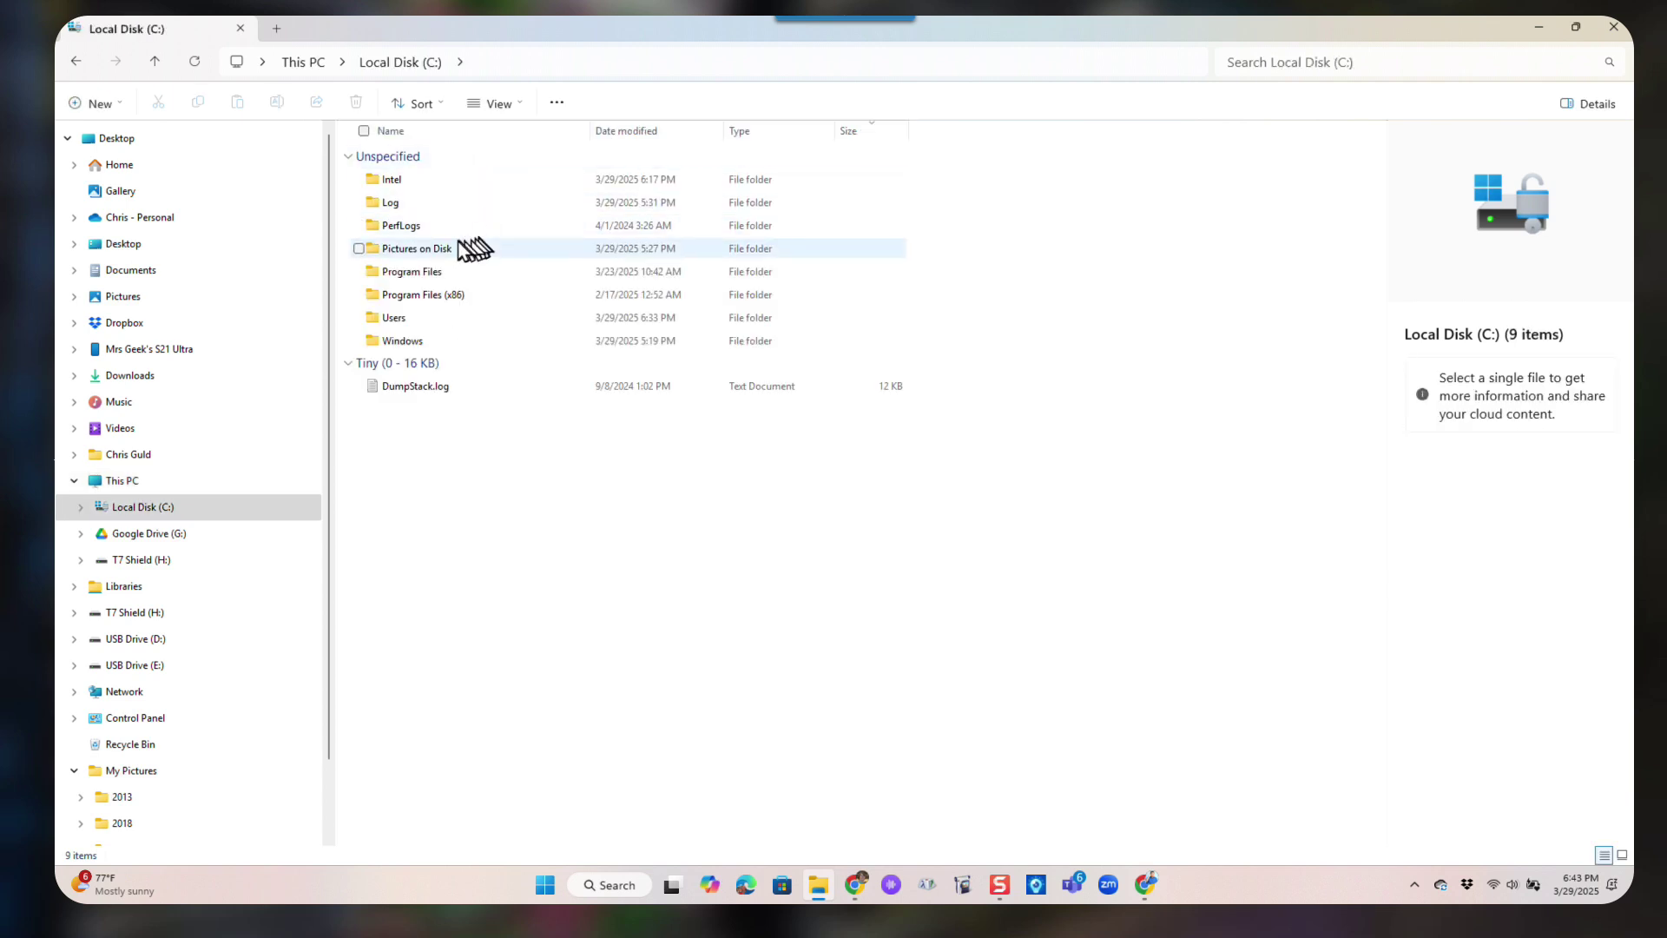
double_click(473, 246)
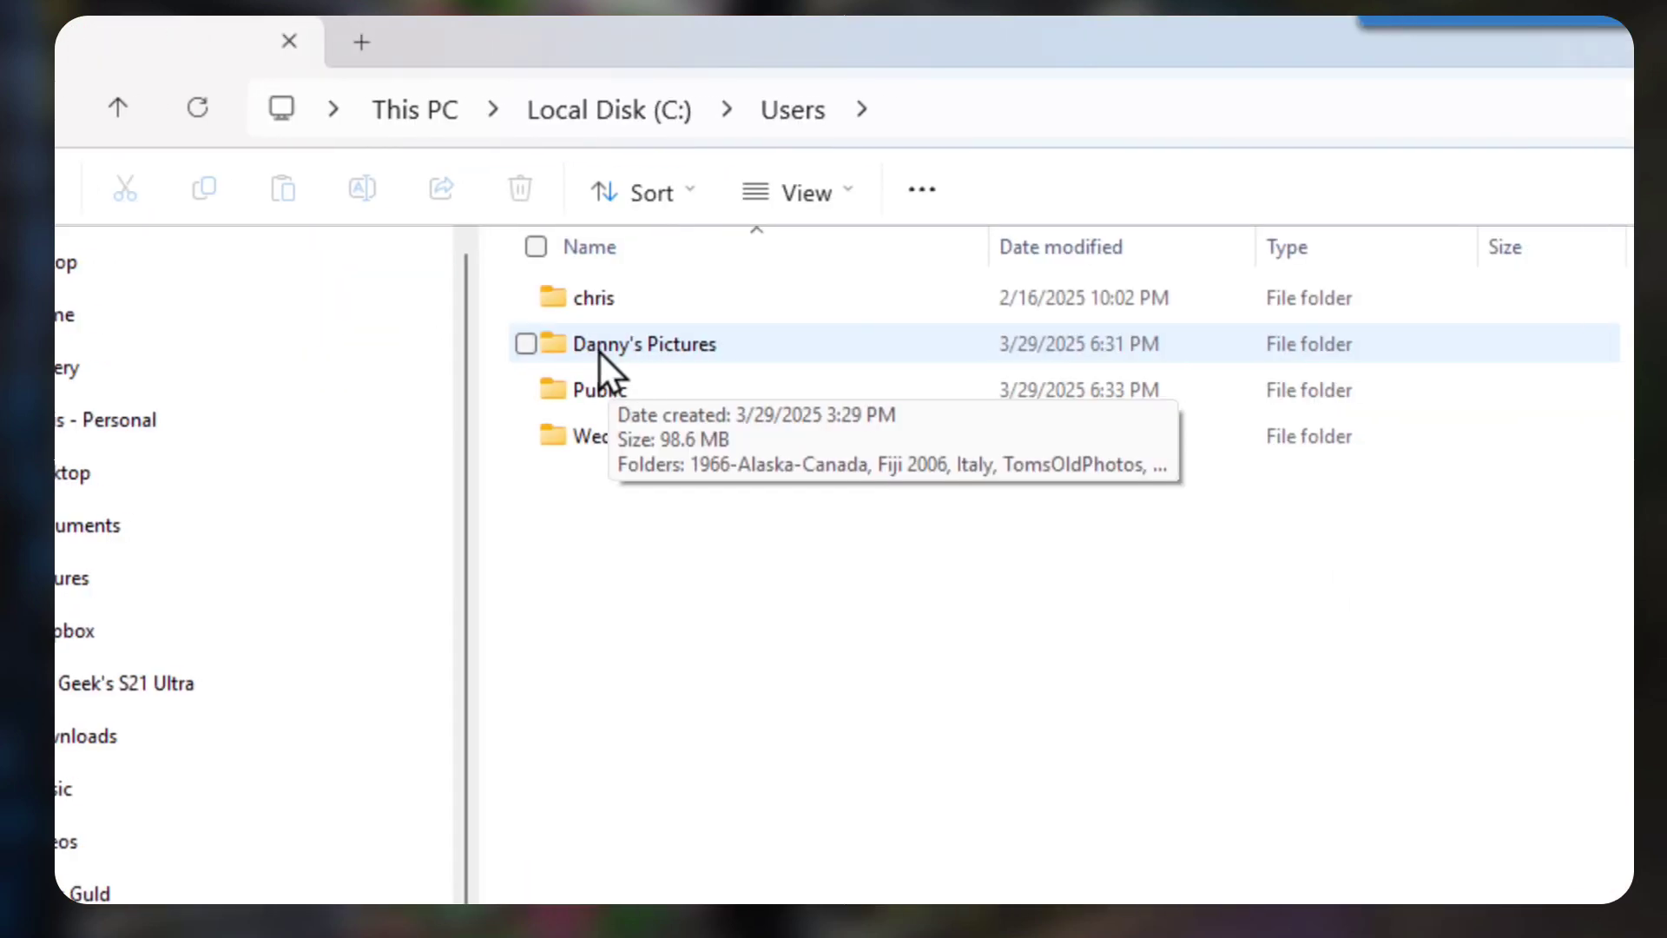
double_click(601, 346)
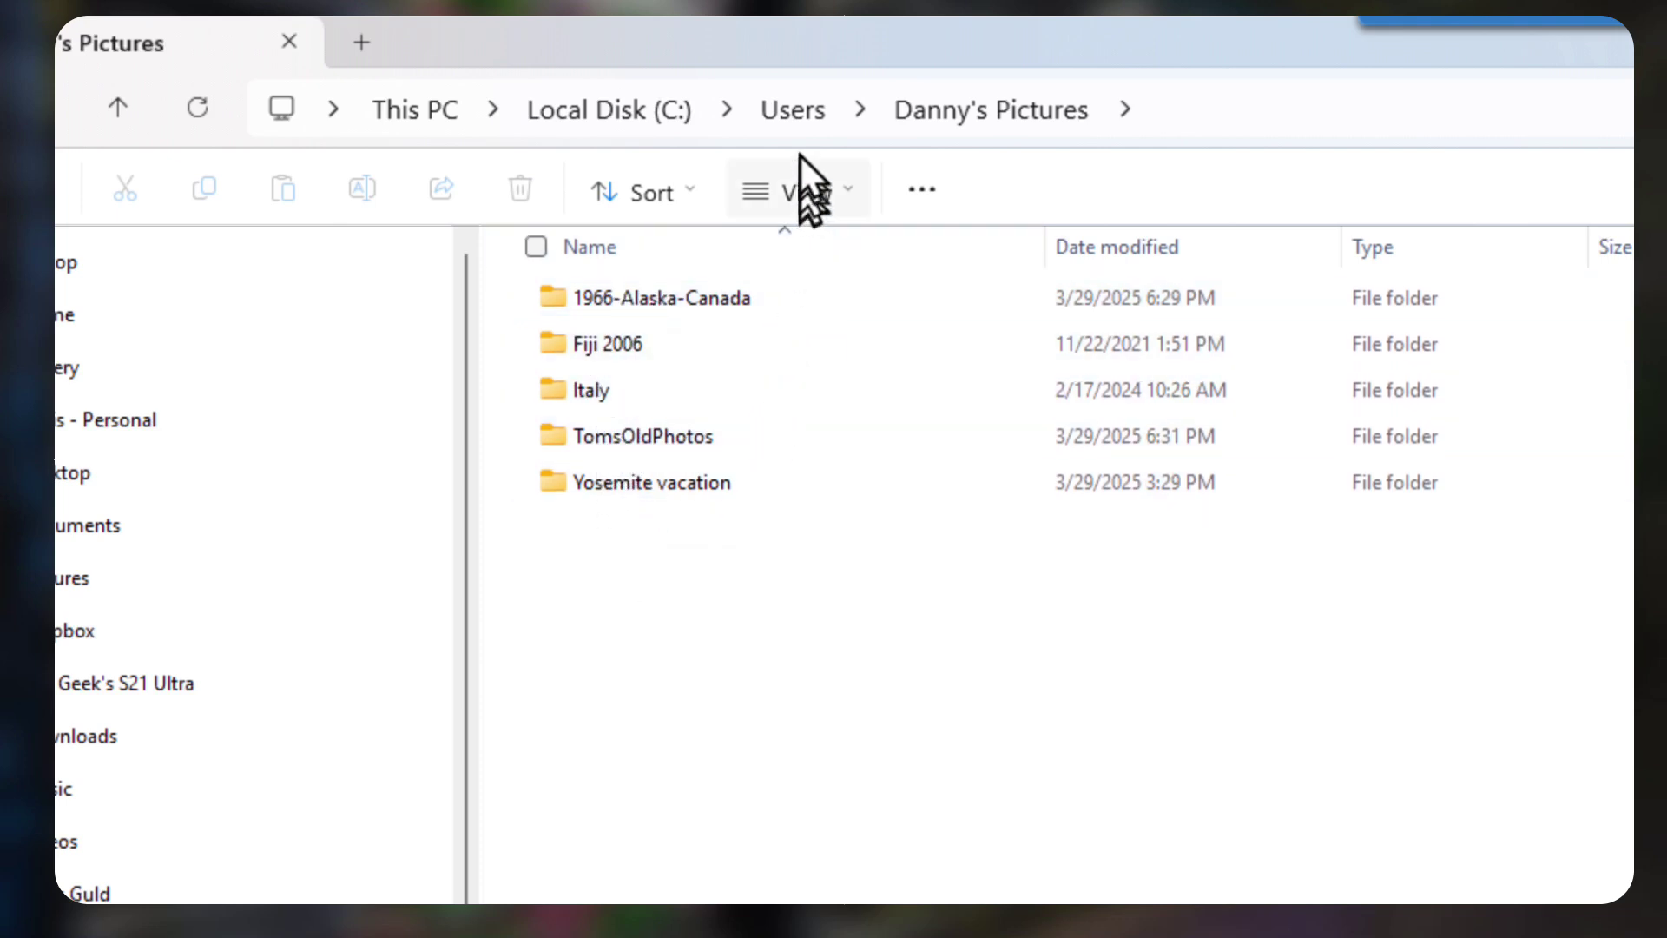
click(798, 120)
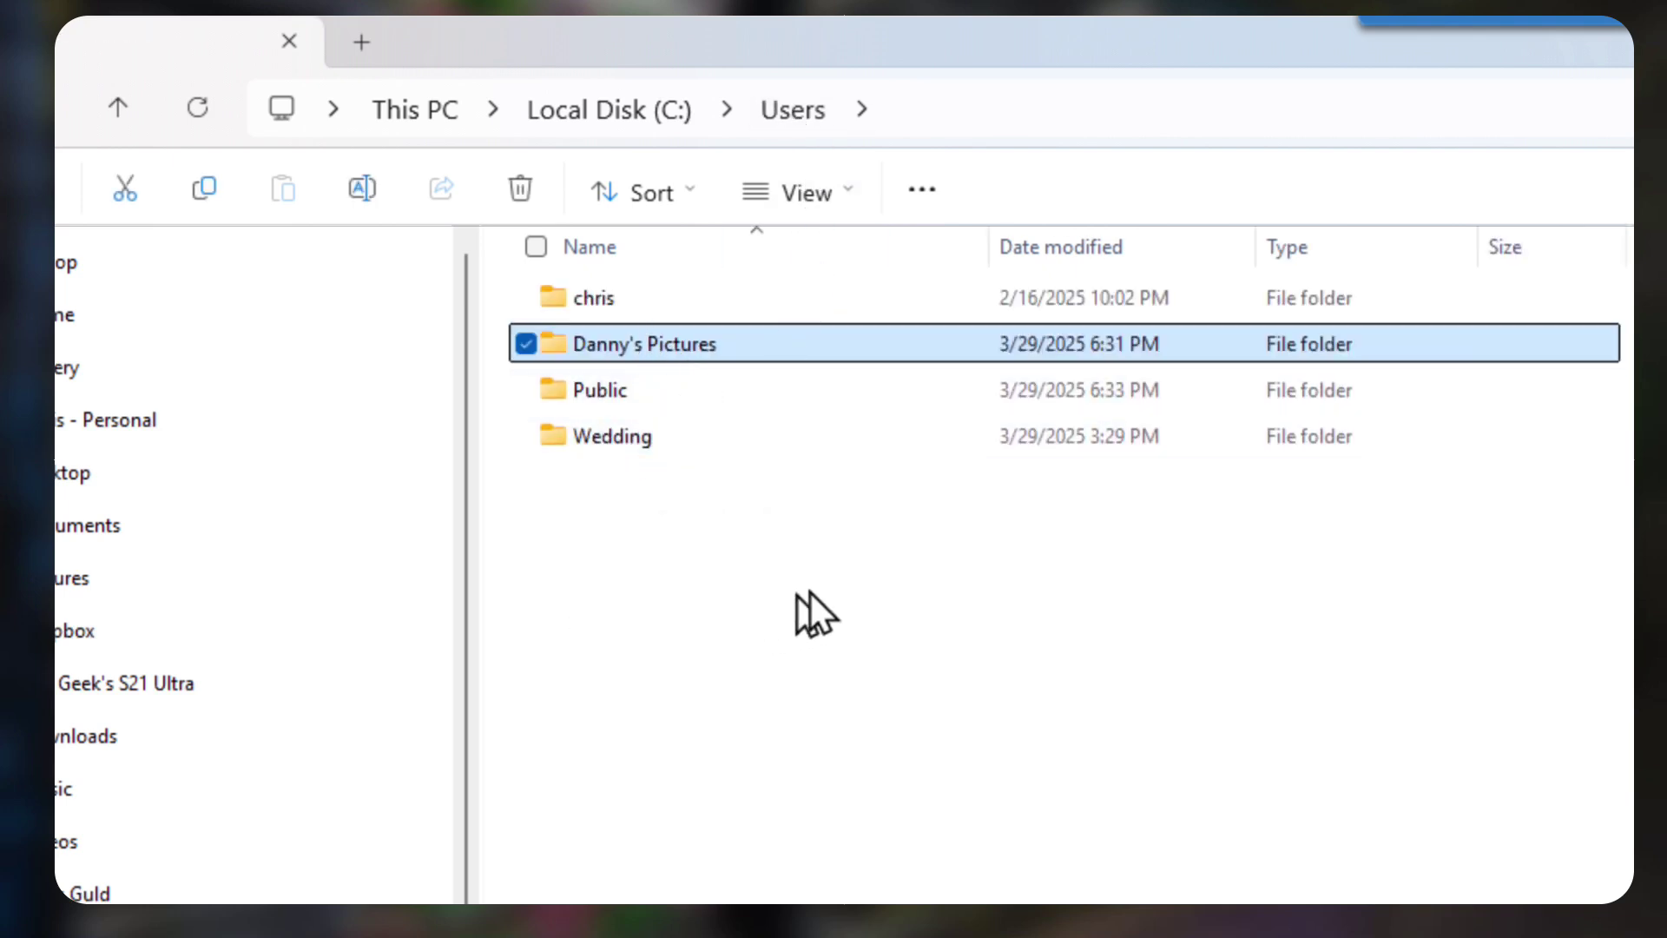
Step: Move the Wedding folder into Danny's Pictures, confirming the access prompt
drag(596, 441, 654, 344)
click(1395, 659)
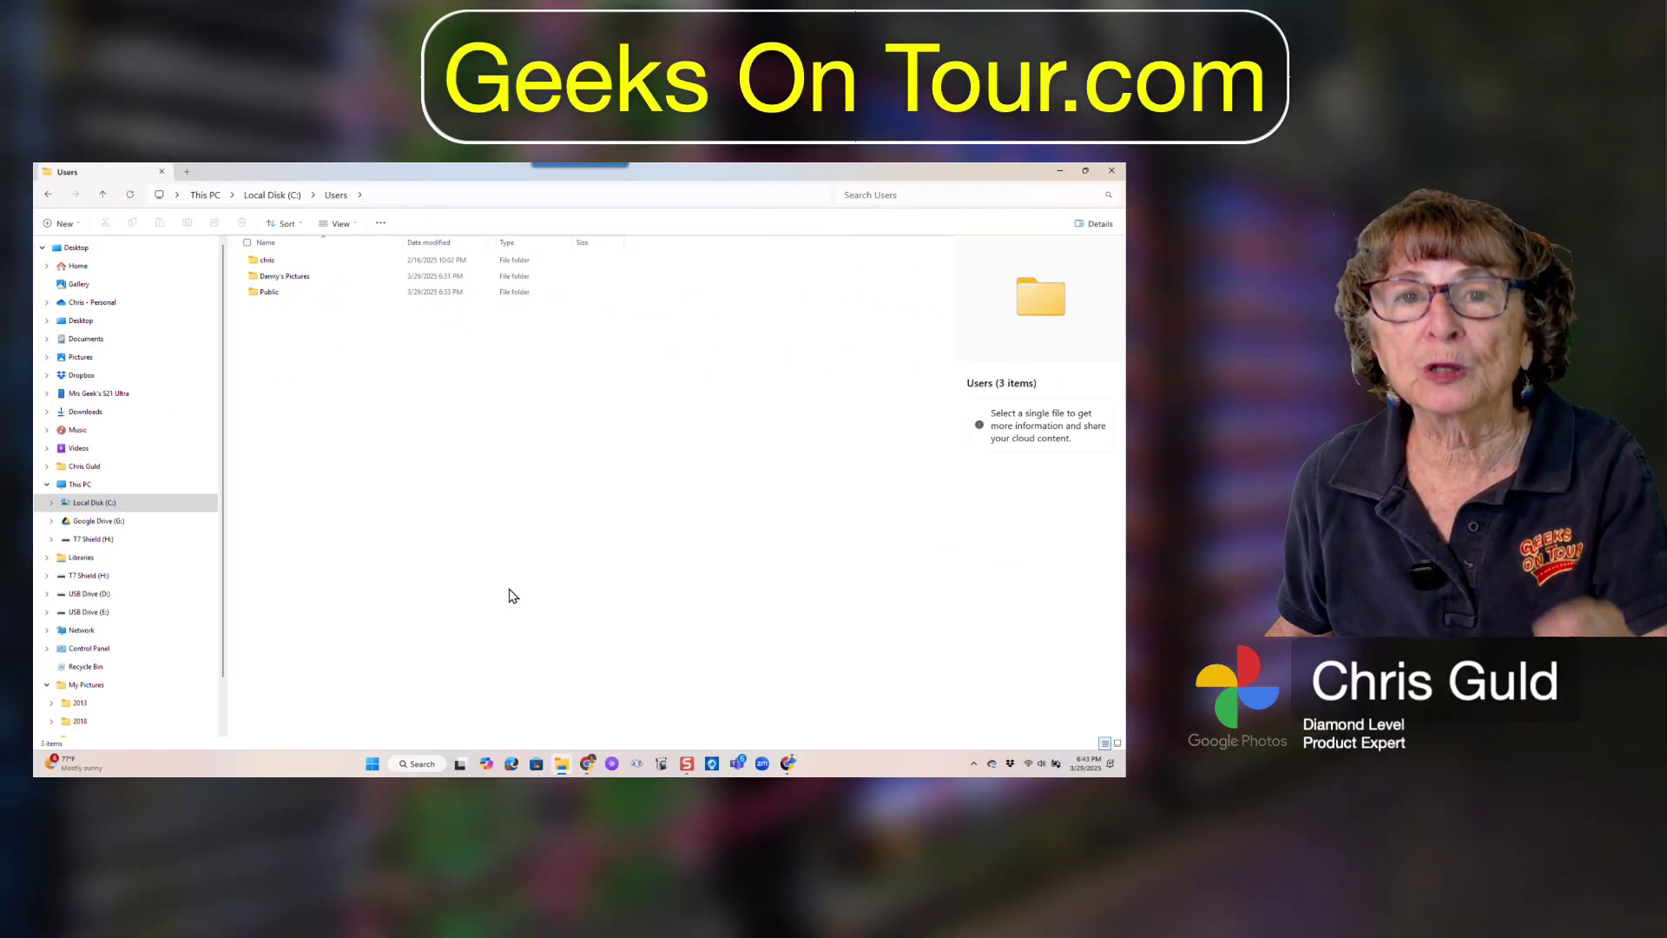
click(588, 764)
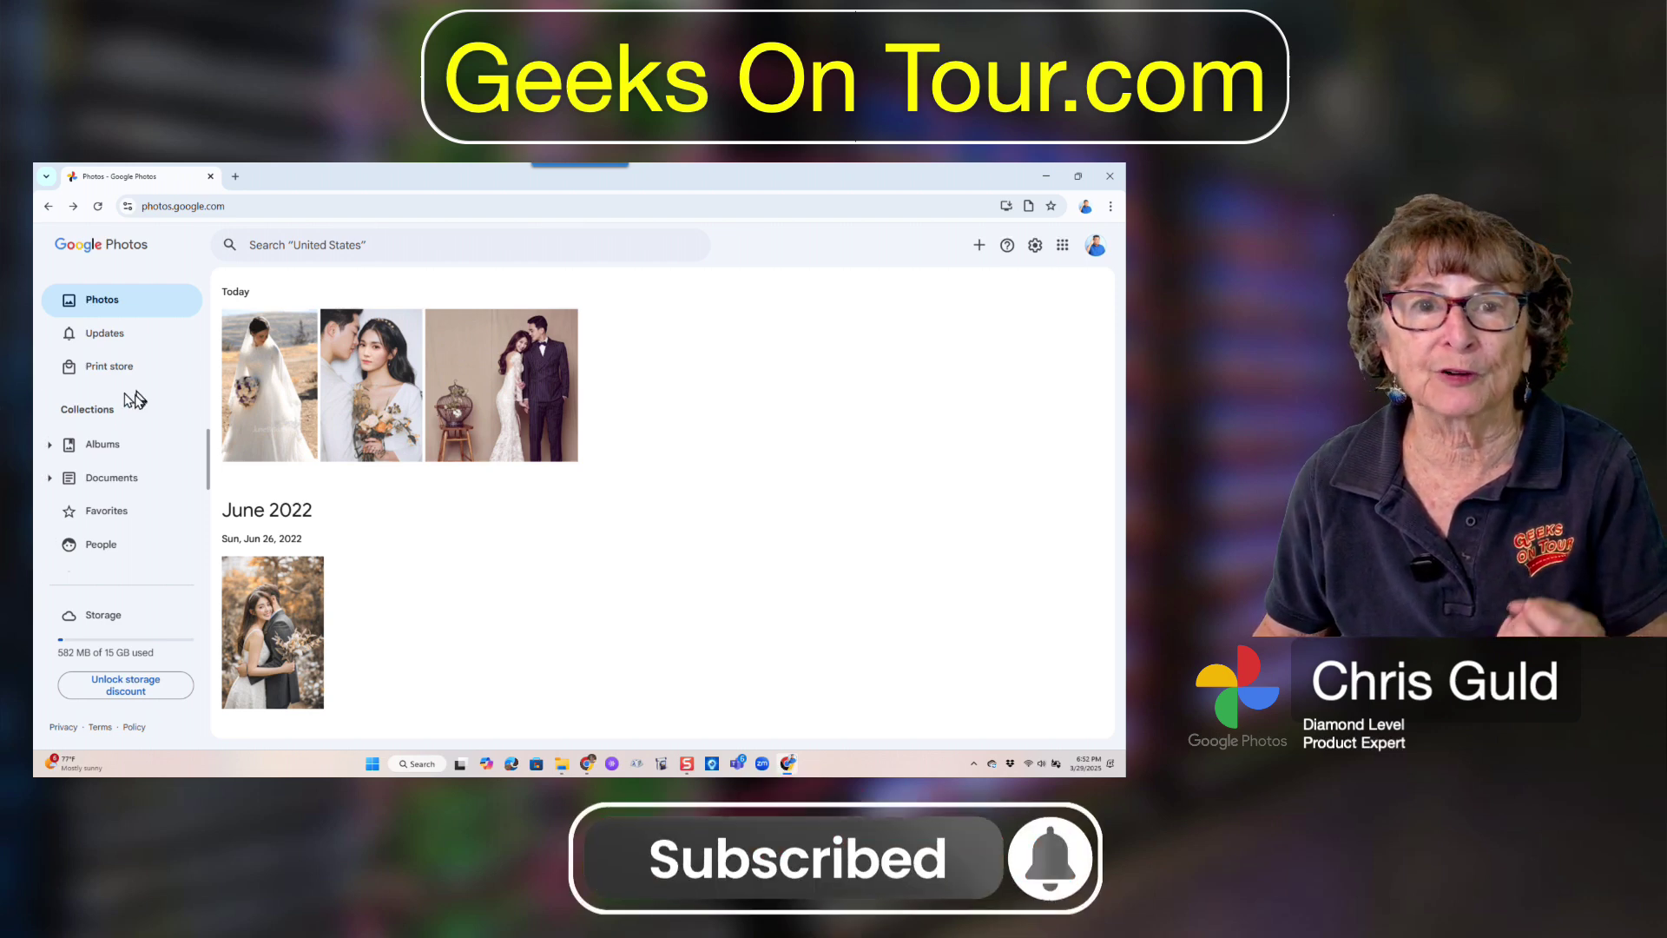
Step: Open the Albums page from the left sidebar
click(104, 451)
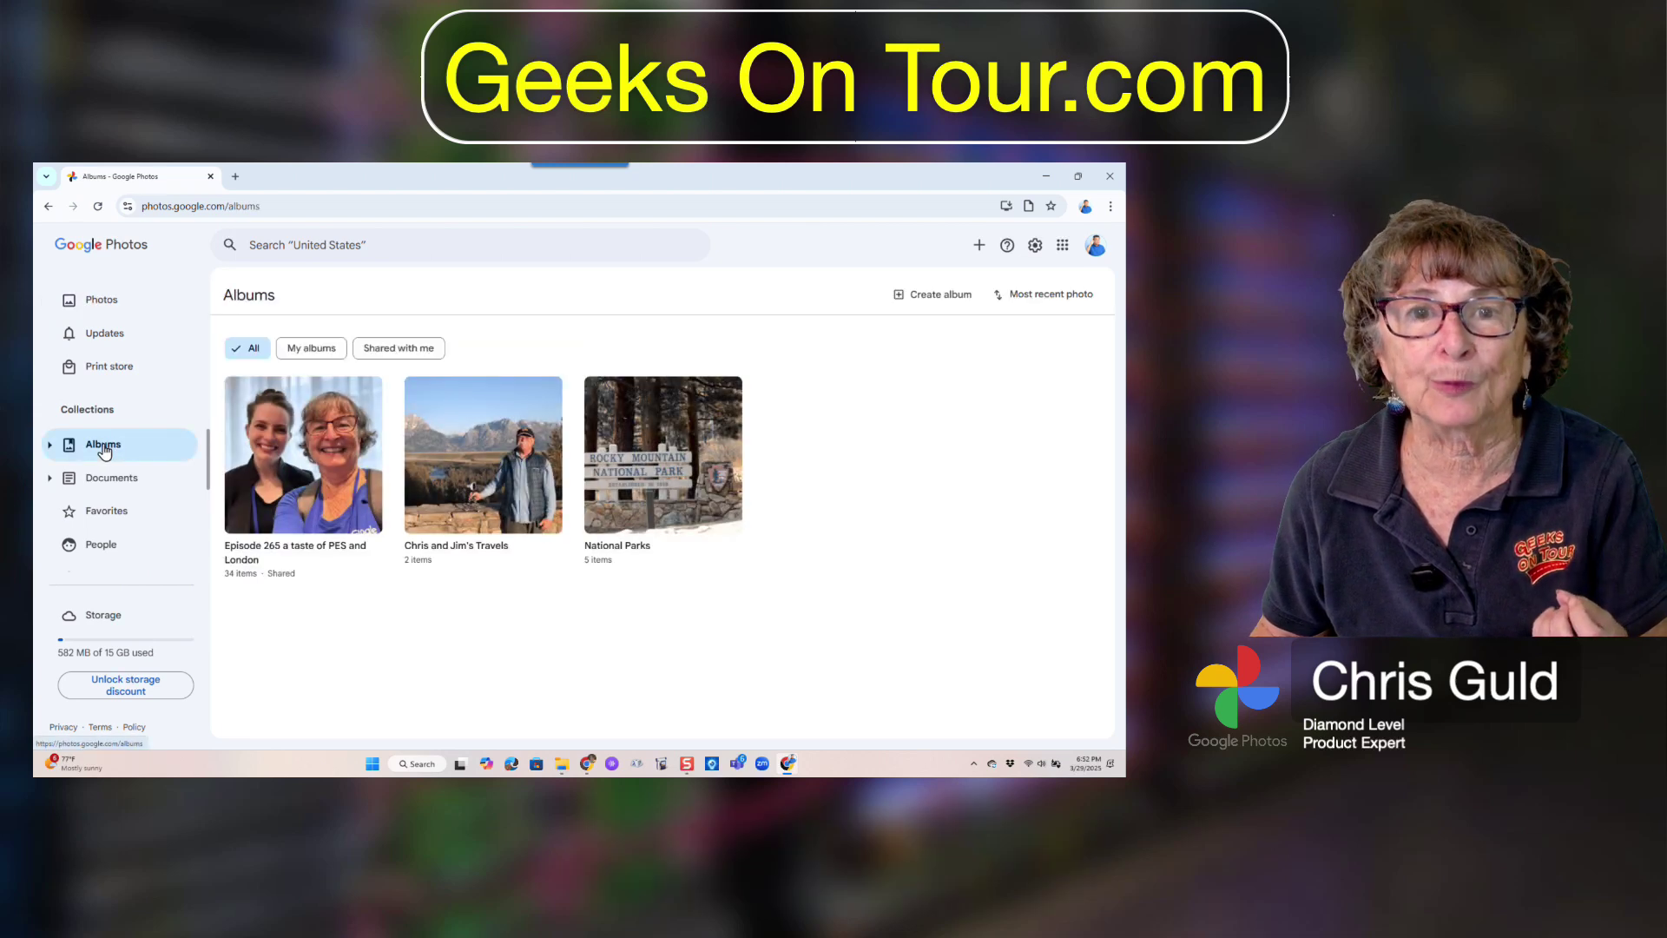